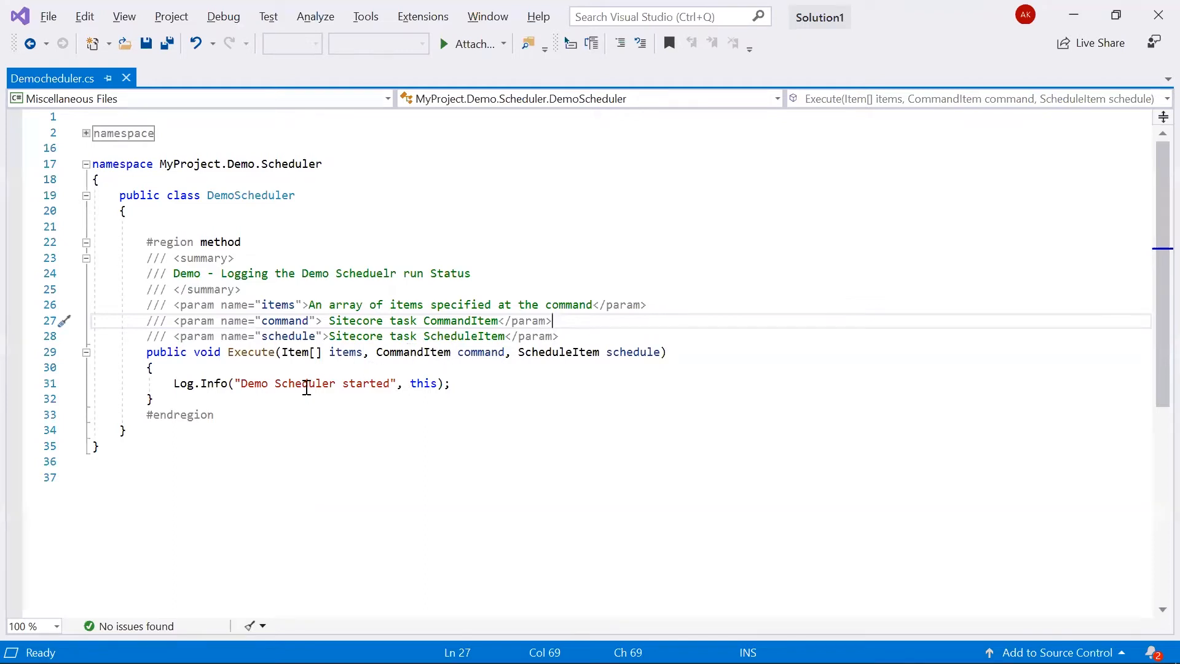
pyautogui.click(235, 386)
pyautogui.moveTo(260, 391); pyautogui.dragTo(393, 386)
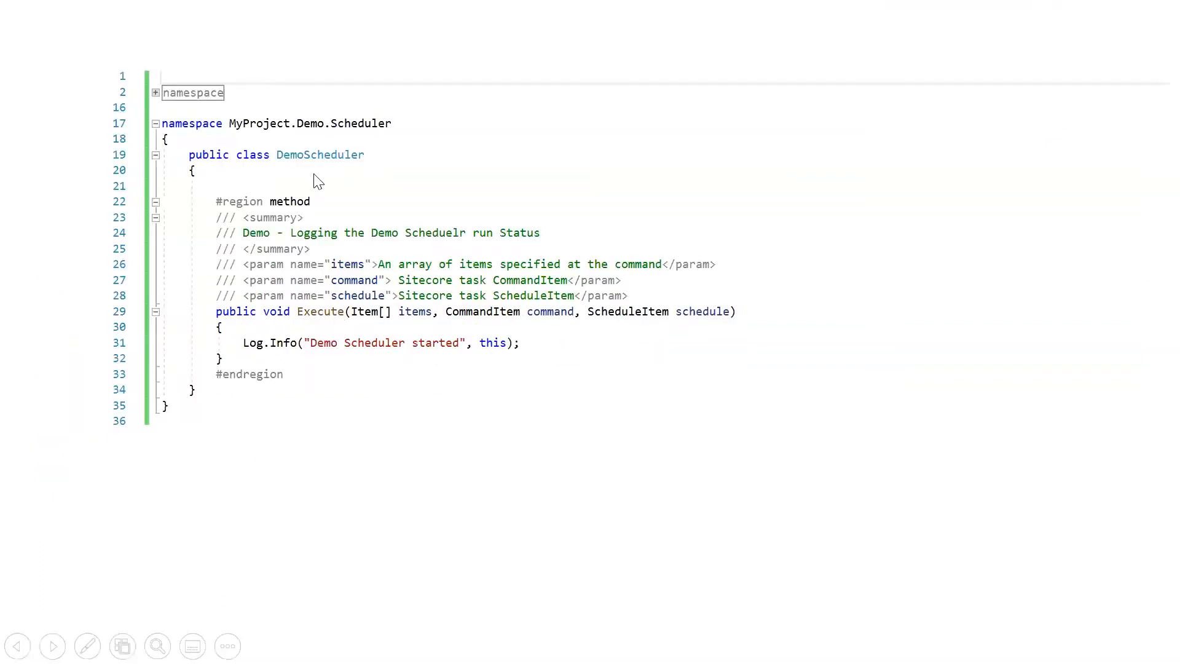
# Underline the namespace, the class name, the Execute method and its items, command and schedule parameters on the code slide with the slide-show pen.
pyautogui.hotkey('ctrl', 'p')
pyautogui.moveTo(232, 134); pyautogui.dragTo(415, 139)
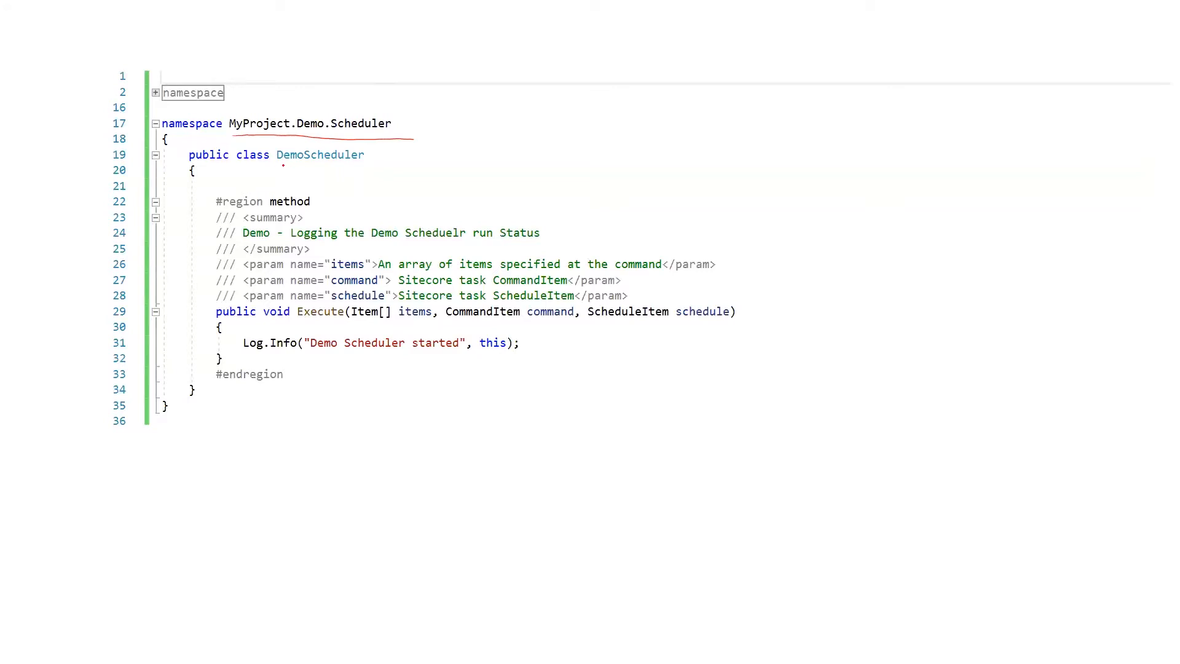
pyautogui.moveTo(278, 164); pyautogui.dragTo(392, 160)
pyautogui.moveTo(298, 323)
pyautogui.mouseDown()
pyautogui.moveTo(332, 323)
pyautogui.moveTo(316, 322)
pyautogui.mouseUp()
pyautogui.hotkey('ctrl', 'z')
pyautogui.moveTo(356, 324); pyautogui.dragTo(467, 328)
pyautogui.moveTo(421, 321); pyautogui.dragTo(409, 321)
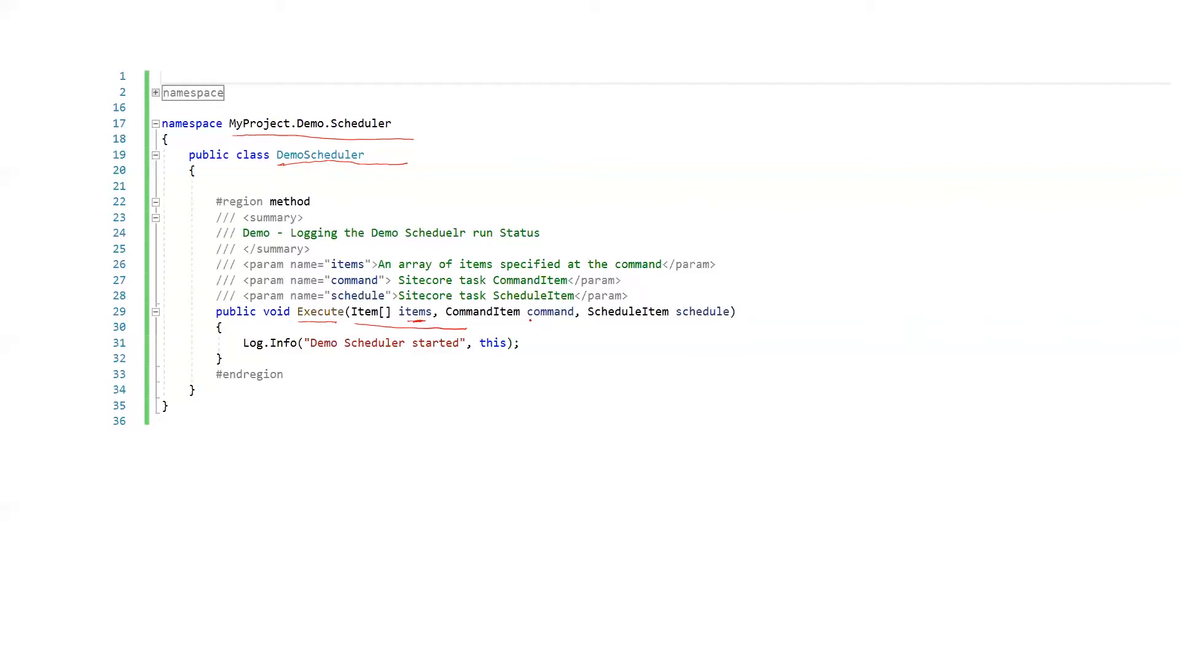
pyautogui.moveTo(532, 319); pyautogui.dragTo(559, 321)
pyautogui.moveTo(677, 323); pyautogui.dragTo(696, 321)
# Handwrite "Command" beside the code and draw an arrow from it to the DemoScheduler class name.
pyautogui.moveTo(802, 287); pyautogui.dragTo(848, 296)
pyautogui.moveTo(858, 288); pyautogui.dragTo(957, 297)
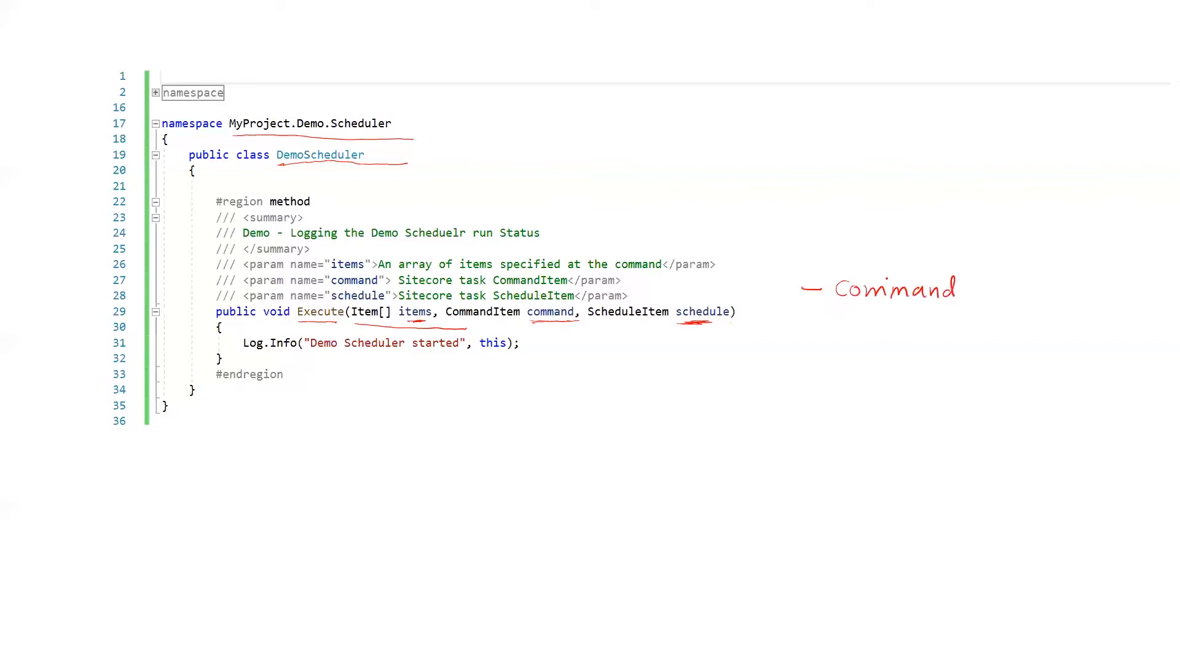
pyautogui.moveTo(893, 280)
pyautogui.mouseDown()
pyautogui.moveTo(837, 246)
pyautogui.moveTo(516, 165)
pyautogui.moveTo(424, 163)
pyautogui.mouseUp()
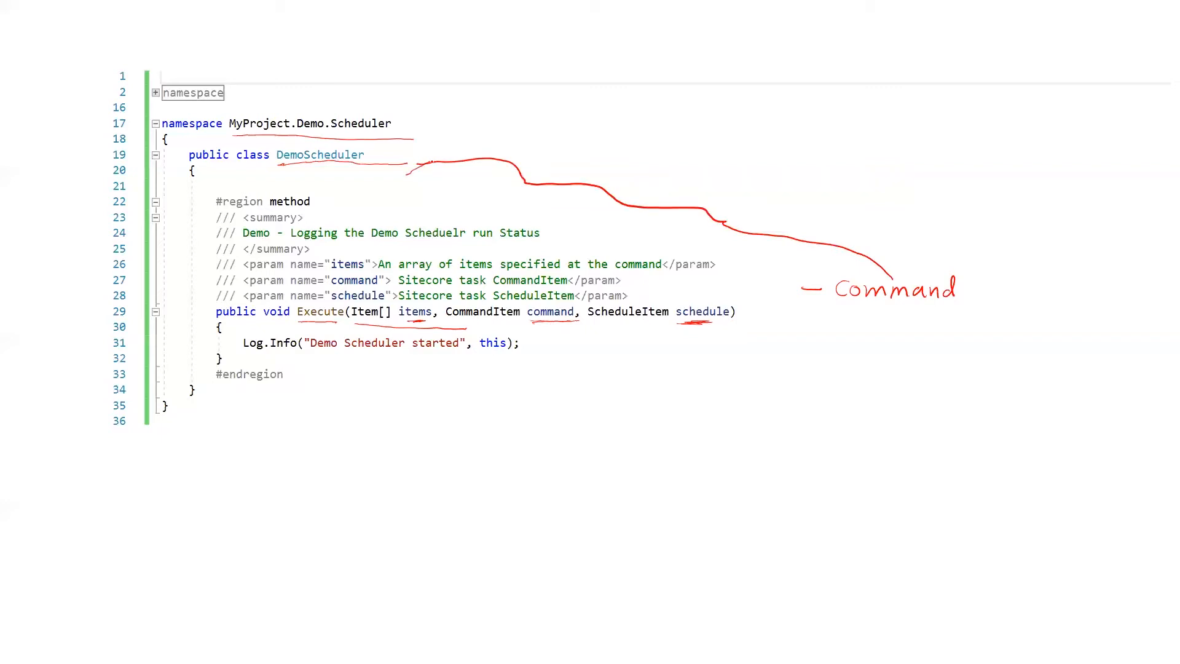
pyautogui.moveTo(441, 146)
pyautogui.mouseDown()
pyautogui.moveTo(412, 161)
pyautogui.moveTo(436, 173)
pyautogui.mouseUp()
# Handwrite "Scheduler" below the Command note and draw an arrow from it up to Command.
pyautogui.moveTo(807, 371); pyautogui.dragTo(865, 371)
pyautogui.click(872, 364)
pyautogui.moveTo(881, 346); pyautogui.dragTo(890, 371)
pyautogui.moveTo(894, 366)
pyautogui.mouseDown()
pyautogui.moveTo(981, 368)
pyautogui.moveTo(1004, 321)
pyautogui.moveTo(948, 270)
pyautogui.moveTo(967, 281)
pyautogui.mouseUp()
pyautogui.click(979, 367)
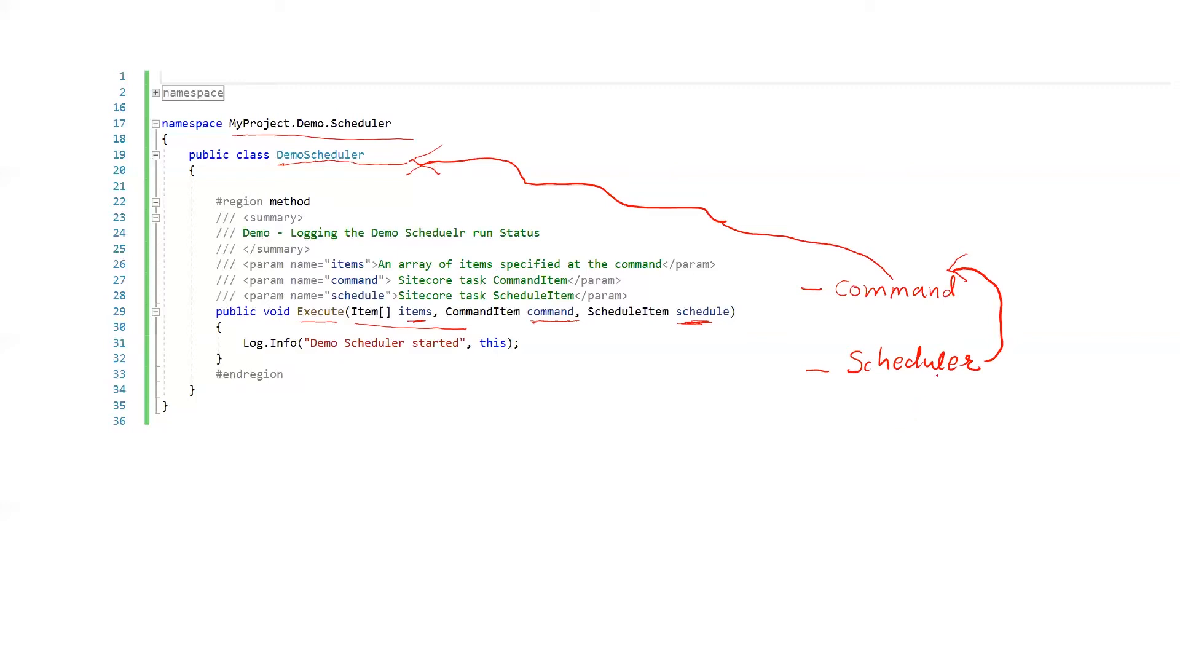
# Underline the handwritten Scheduler and Command notes, mark the items parameter, and erase the ink from the slide.
pyautogui.moveTo(867, 392); pyautogui.dragTo(979, 382)
pyautogui.moveTo(856, 311); pyautogui.dragTo(976, 293)
pyautogui.moveTo(432, 316); pyautogui.dragTo(401, 316)
pyautogui.press('e')
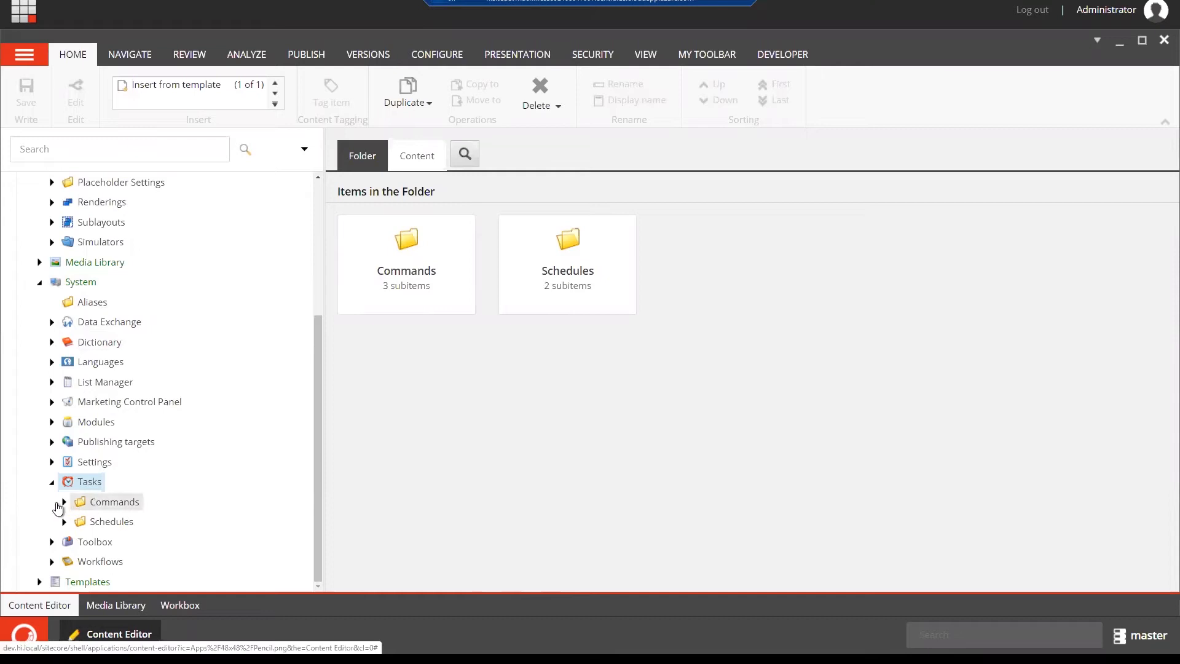
# In the Sitecore Content Editor, insert a Command item named DemoCommand in the Tasks/Commands folder.
pyautogui.click(105, 507)
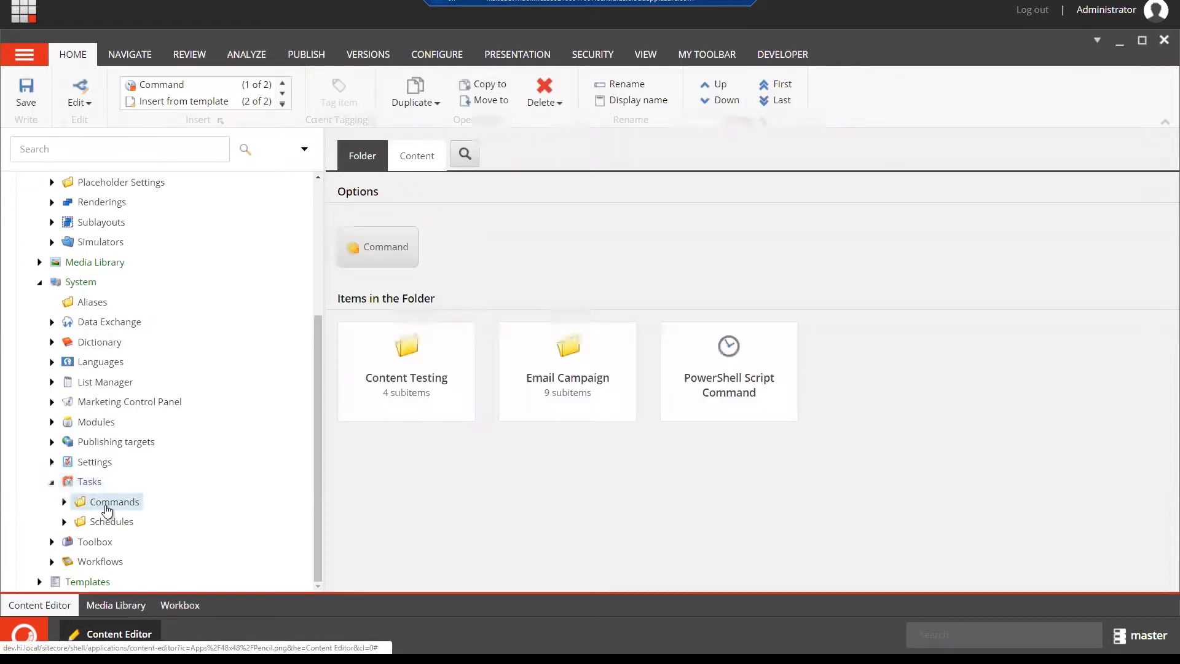
pyautogui.rightClick(107, 509)
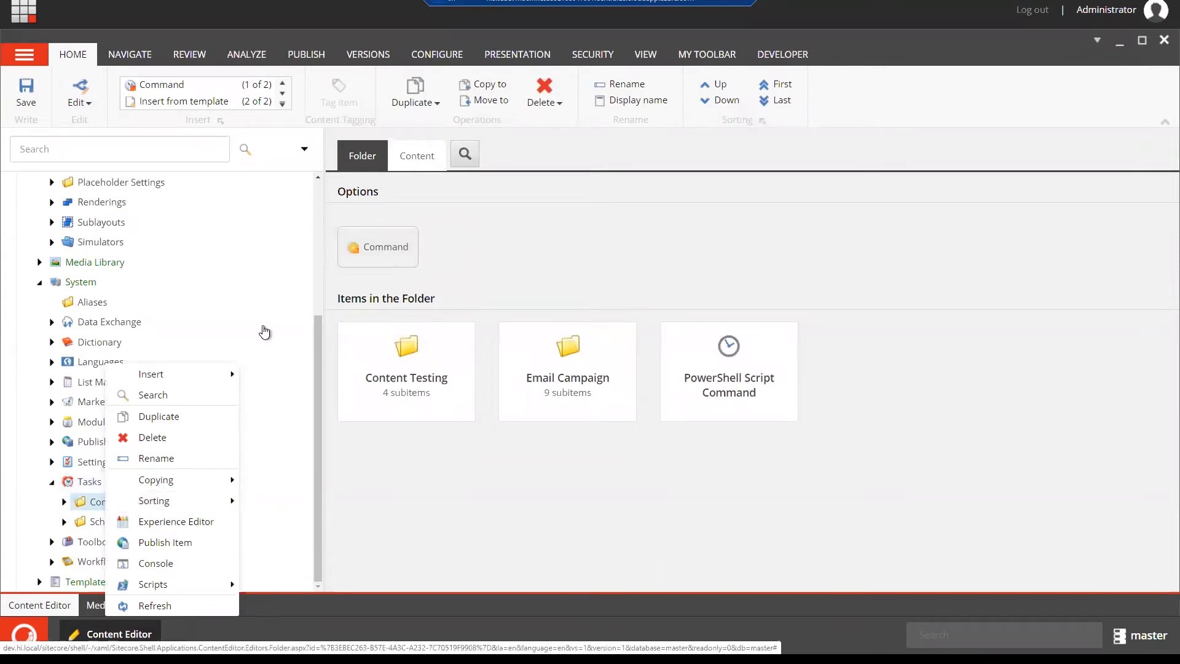
pyautogui.moveTo(187, 379)
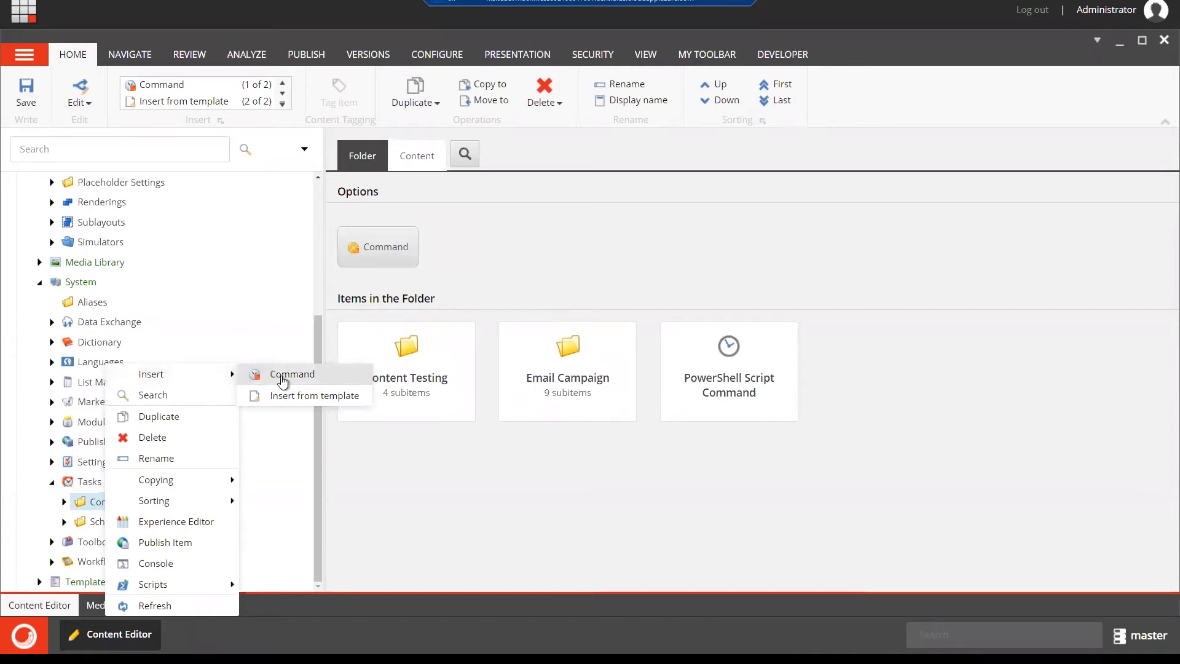
pyautogui.click(283, 377)
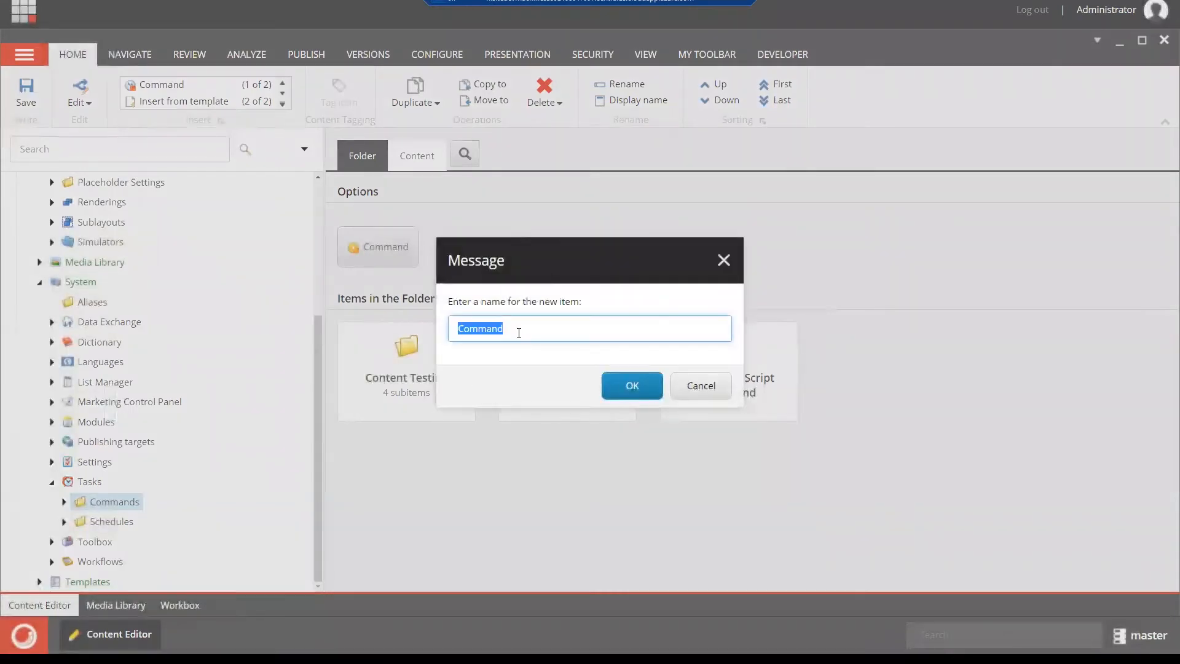
pyautogui.press('Home')
pyautogui.write('Demo')
pyautogui.click(637, 389)
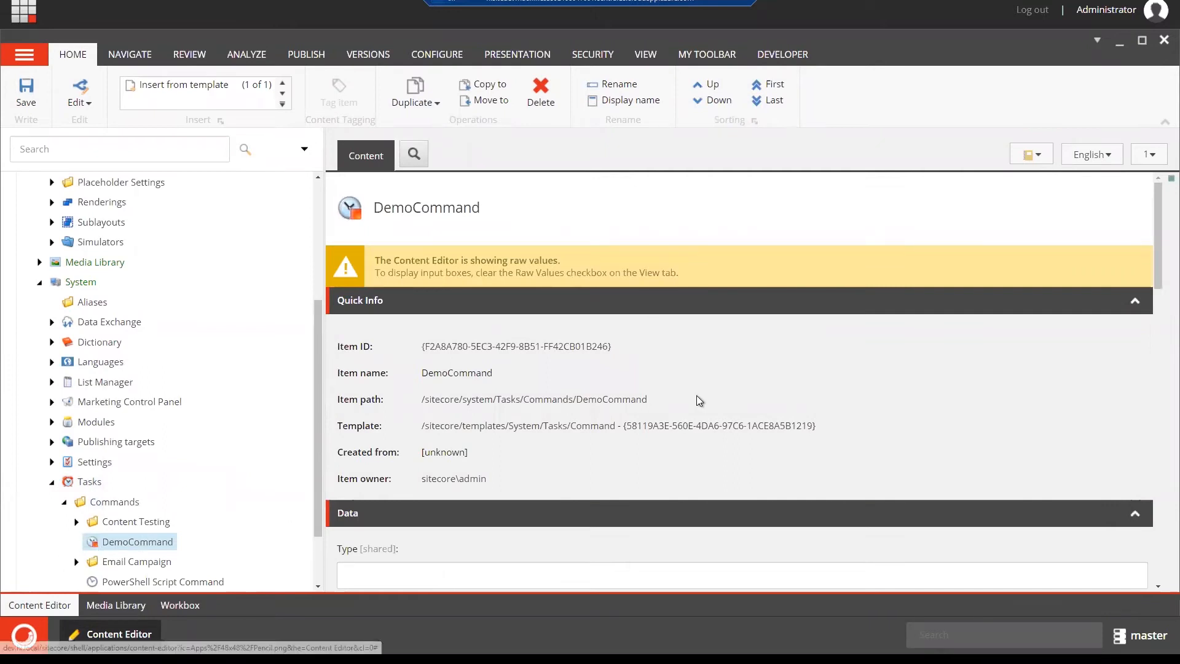
# Set DemoCommand's Type field to MyProject.Demo.Scheduler.DemoScheduler,MyProject.Demo.
pyautogui.scroll(-2, 699, 400)
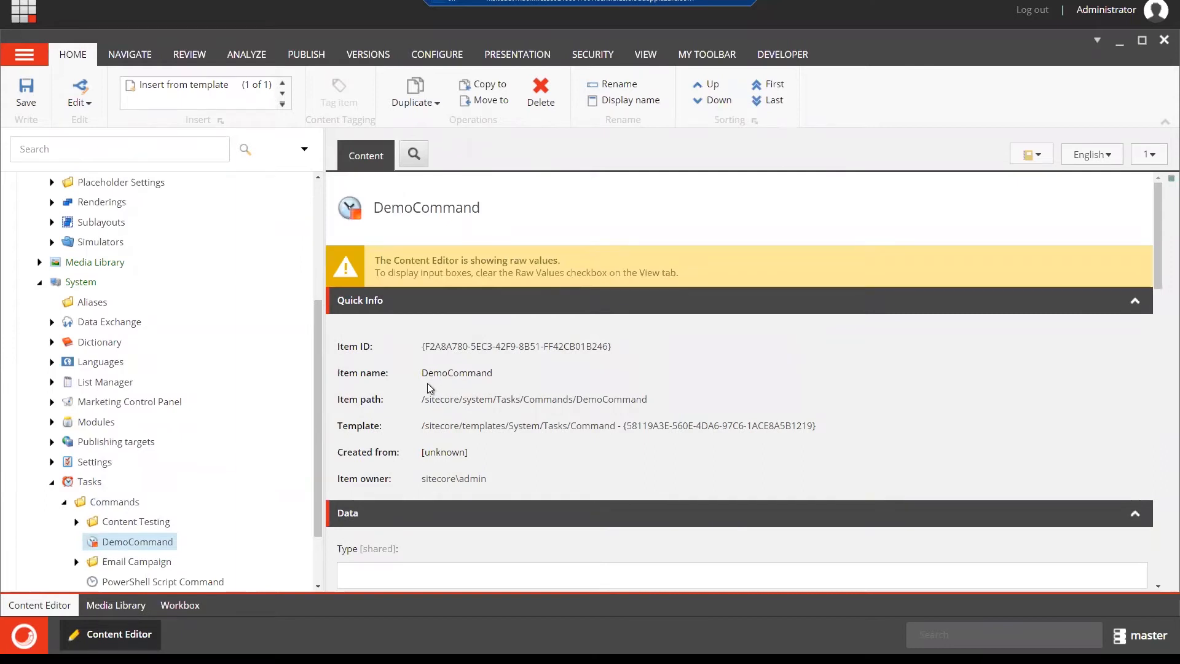
pyautogui.scroll(-1, 497, 445)
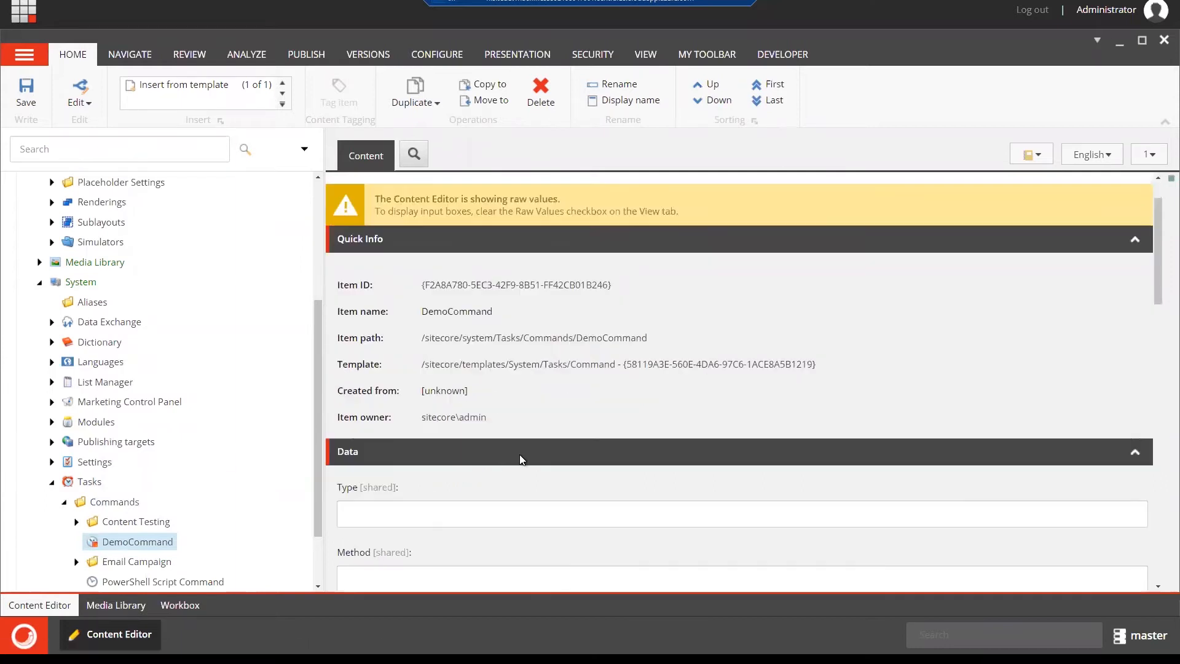
pyautogui.scroll(-1, 522, 461)
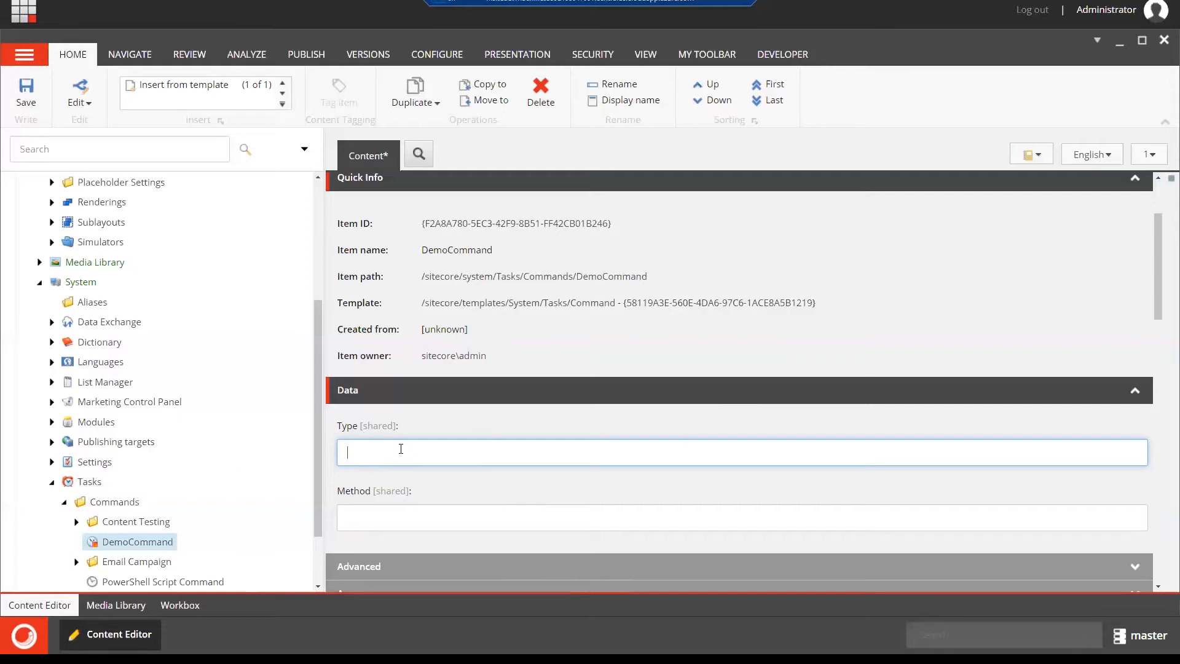
pyautogui.write('MyProject.Demo.Scheduler.DemoScheduler,MyProject.Demo')
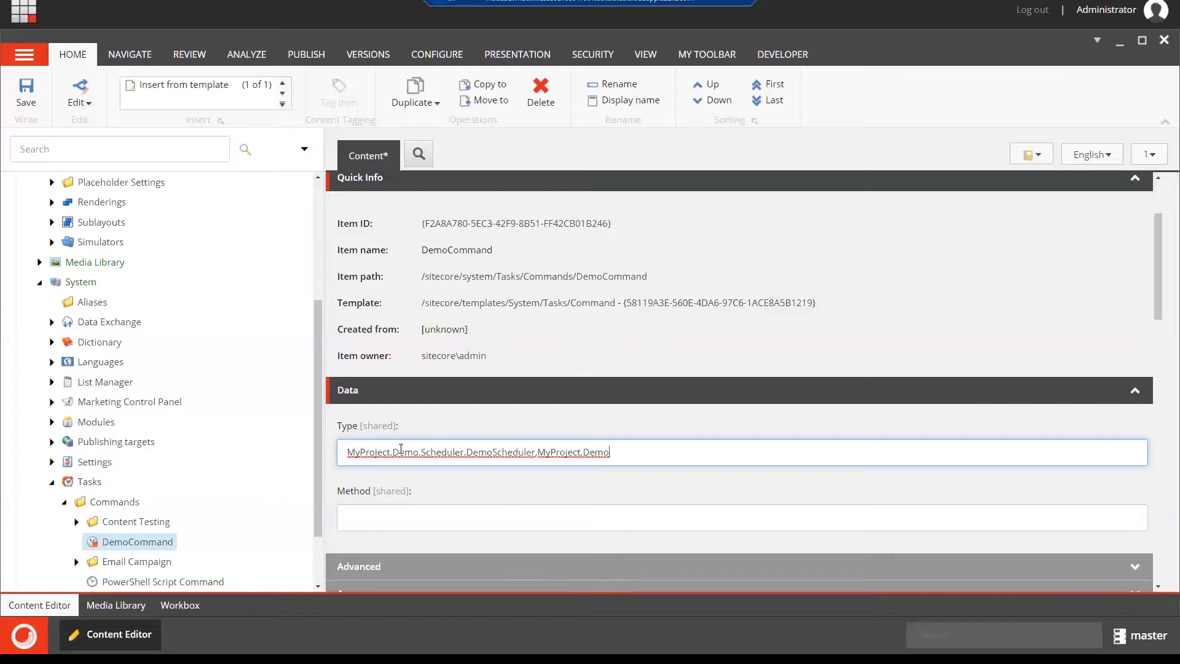
pyautogui.click(493, 451)
pyautogui.doubleClick(490, 452)
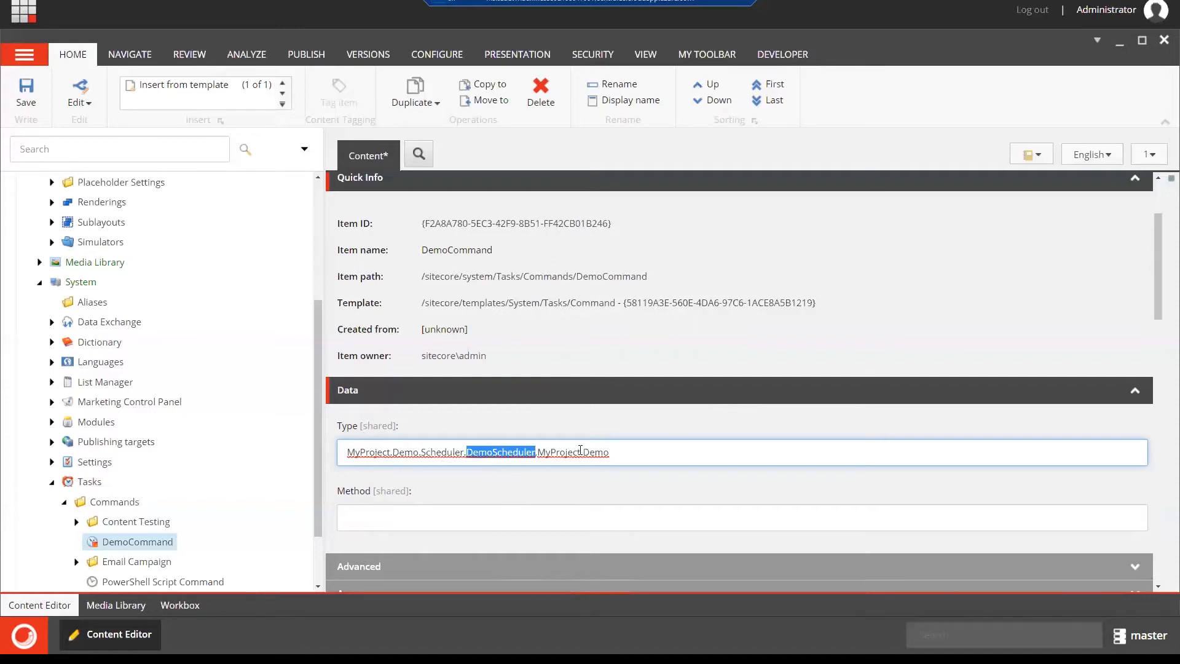
# Set DemoCommand's Method field to Execute and save the item.
pyautogui.click(525, 520)
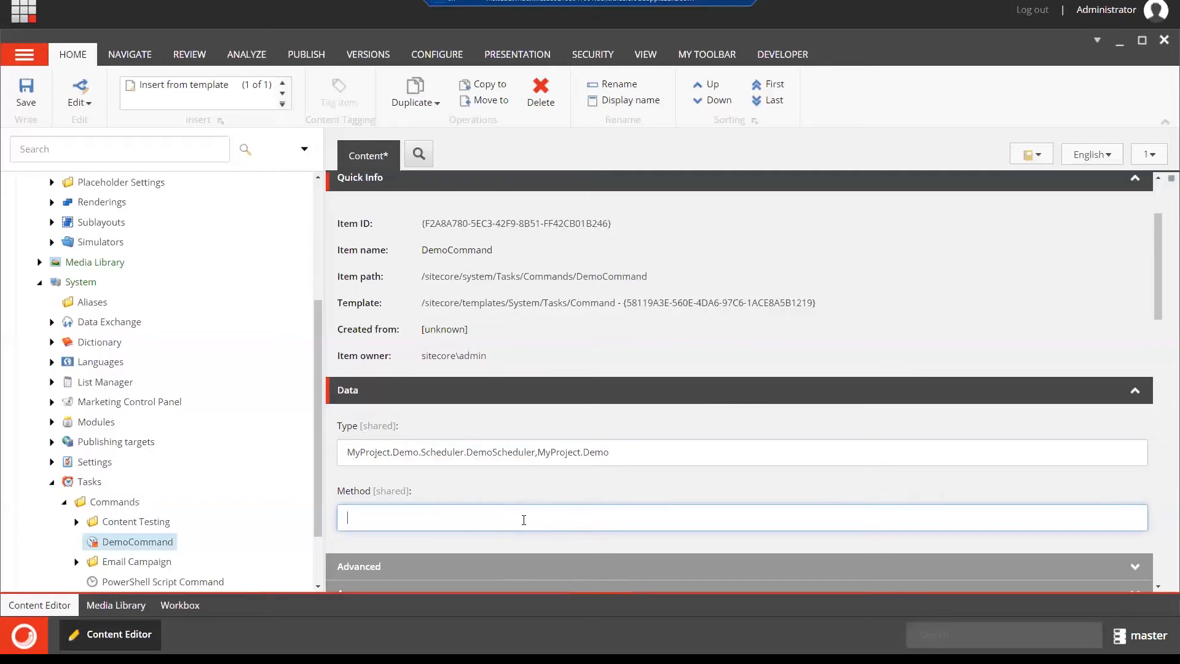
pyautogui.write('Execuret')
pyautogui.press('BackSpace')
pyautogui.press('BackSpace')
pyautogui.press('BackSpace')
pyautogui.press('BackSpace')
pyautogui.press('BackSpace')
pyautogui.press('BackSpace')
pyautogui.press('BackSpace')
pyautogui.press('BackSpace')
pyautogui.write('Execute')
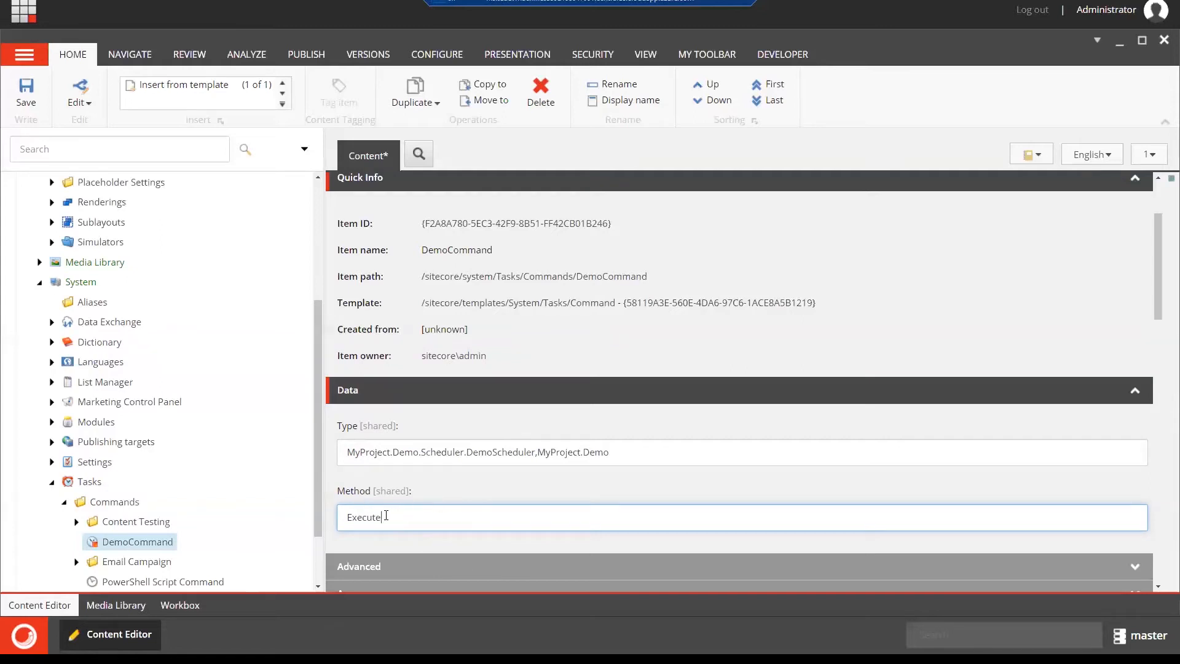
pyautogui.doubleClick(345, 519)
pyautogui.click(453, 488)
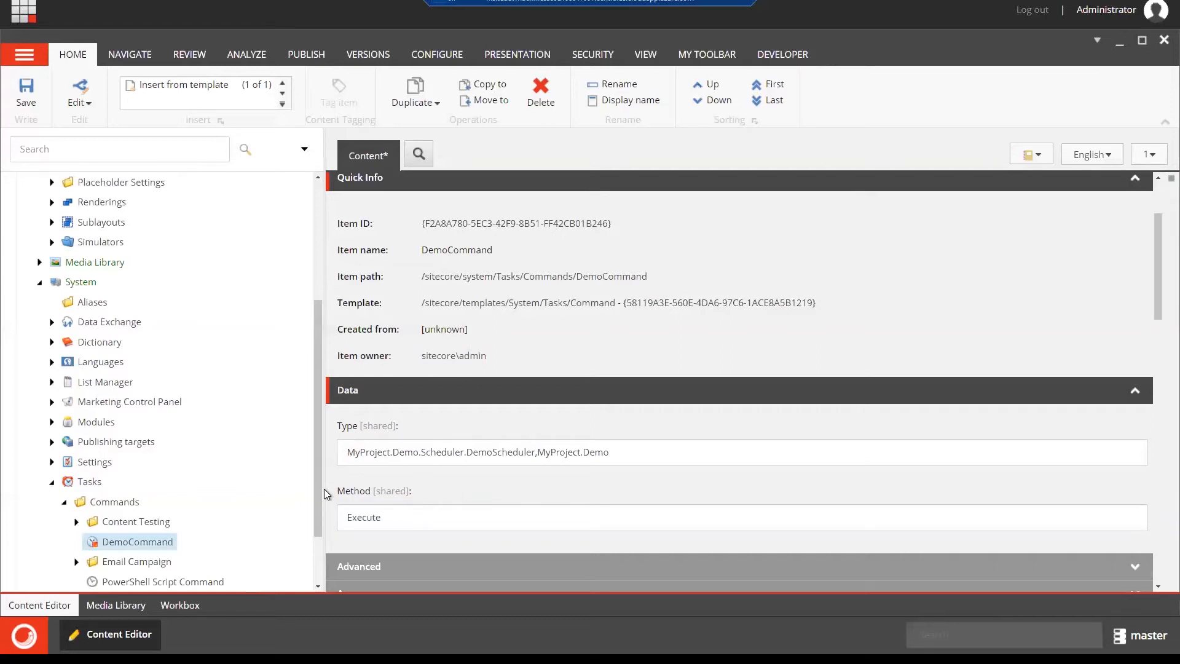
pyautogui.moveTo(316, 489); pyautogui.dragTo(318, 534)
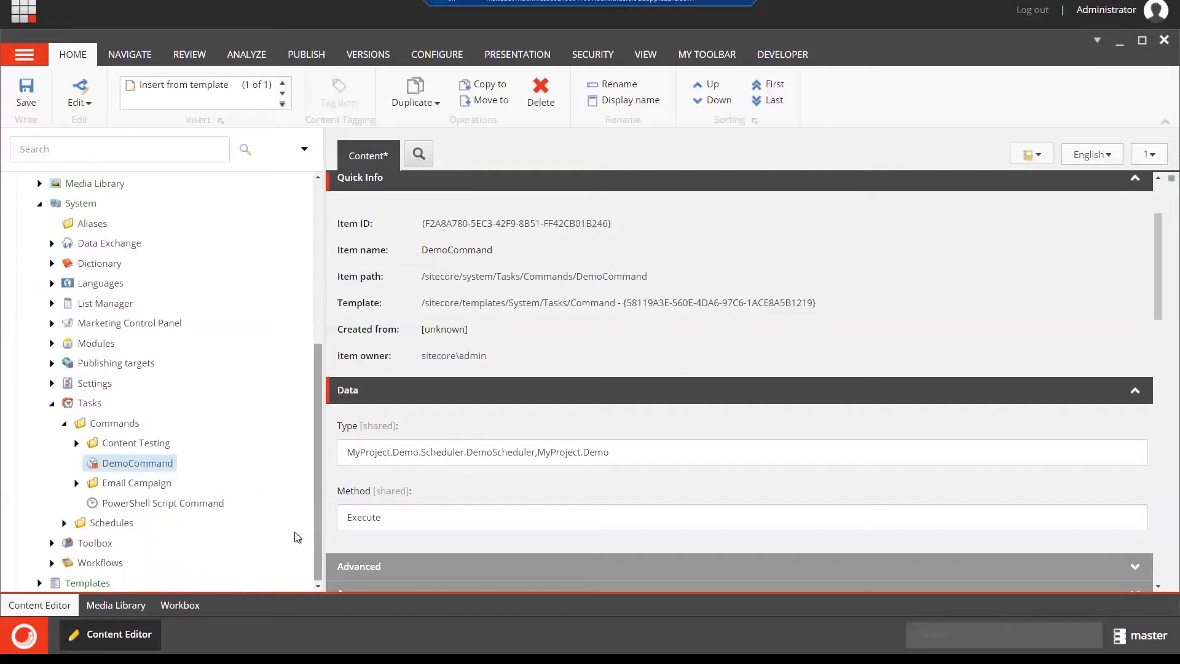
pyautogui.click(34, 99)
# Insert a Schedule item named DemoSchedule in the Tasks/Schedules folder.
pyautogui.moveTo(318, 412); pyautogui.dragTo(319, 413)
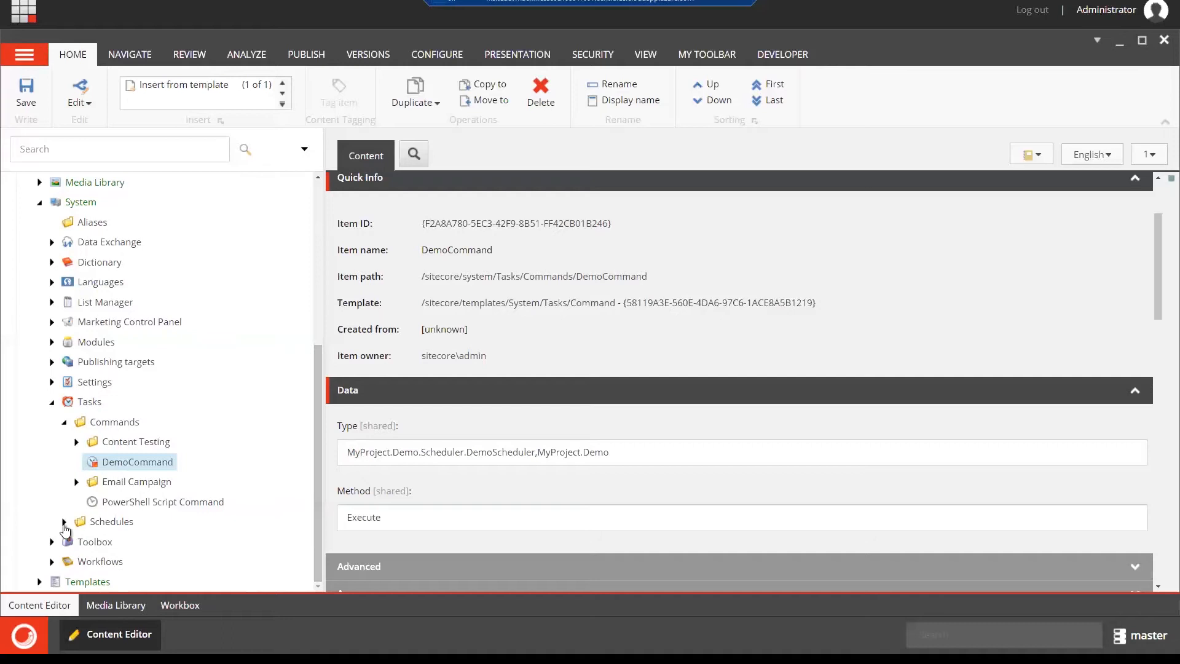
pyautogui.click(64, 522)
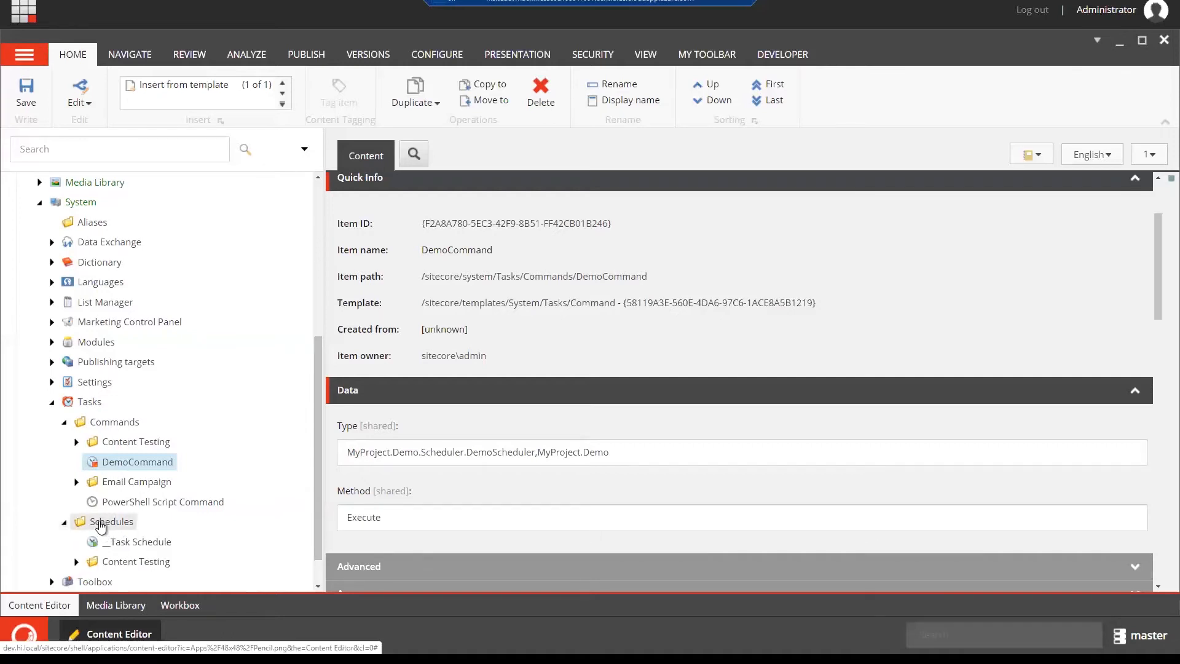
pyautogui.click(100, 523)
pyautogui.rightClick(84, 527)
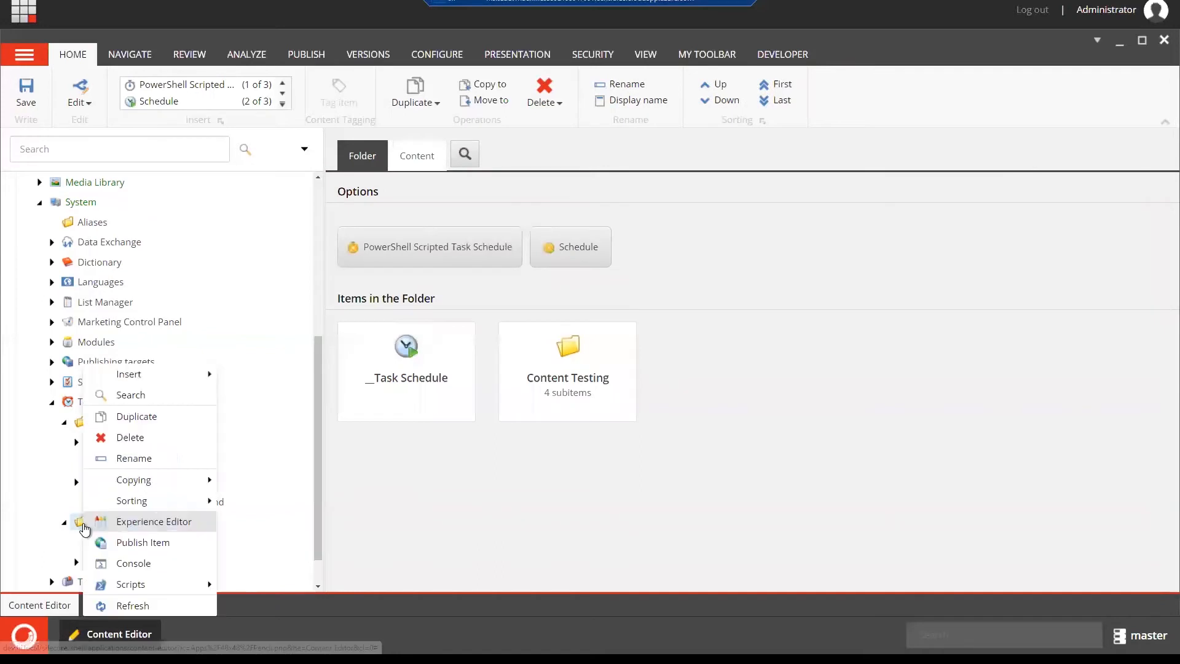
pyautogui.moveTo(165, 384)
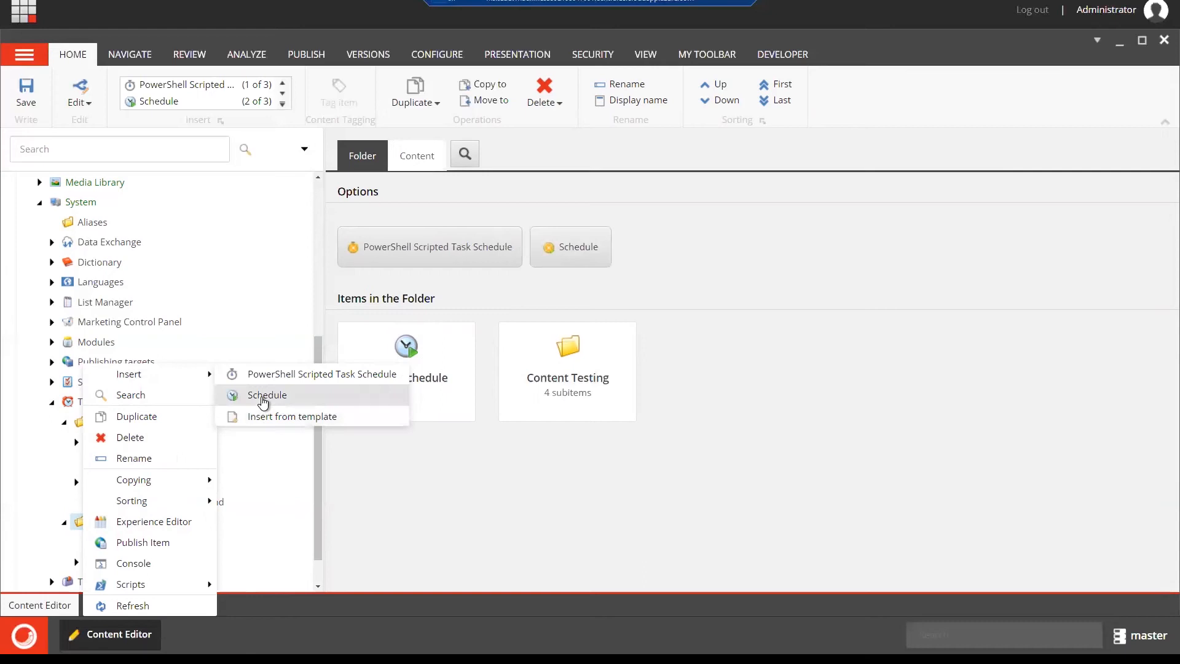
pyautogui.click(264, 399)
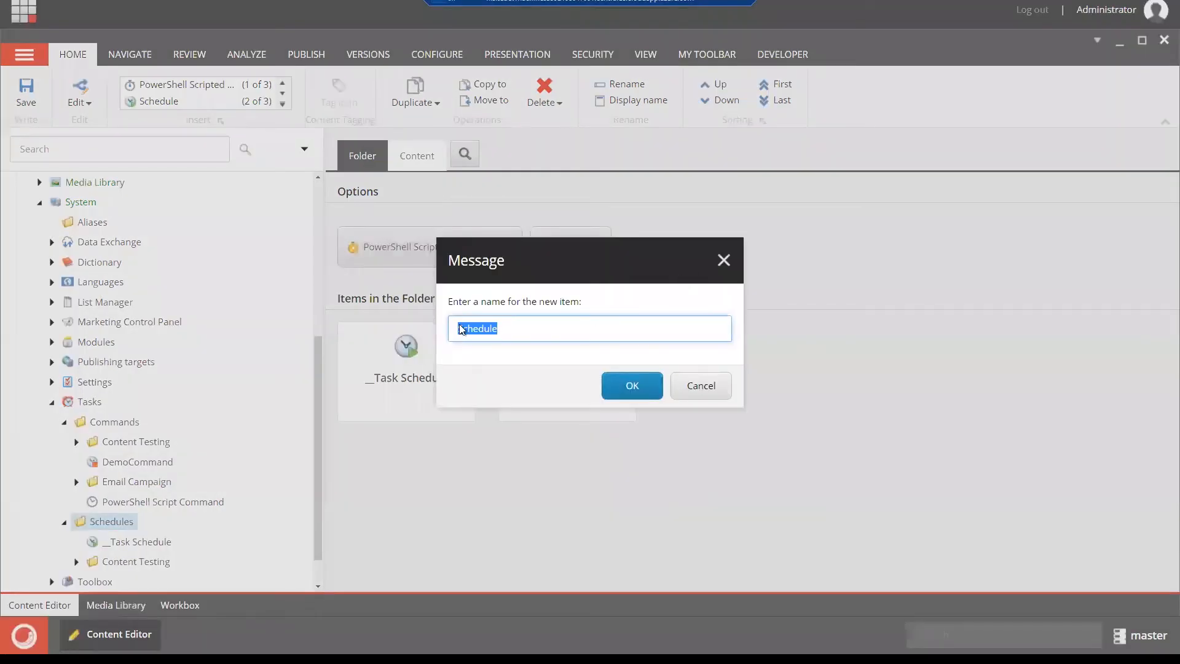
pyautogui.click(459, 329)
pyautogui.write('DemoSchedule')
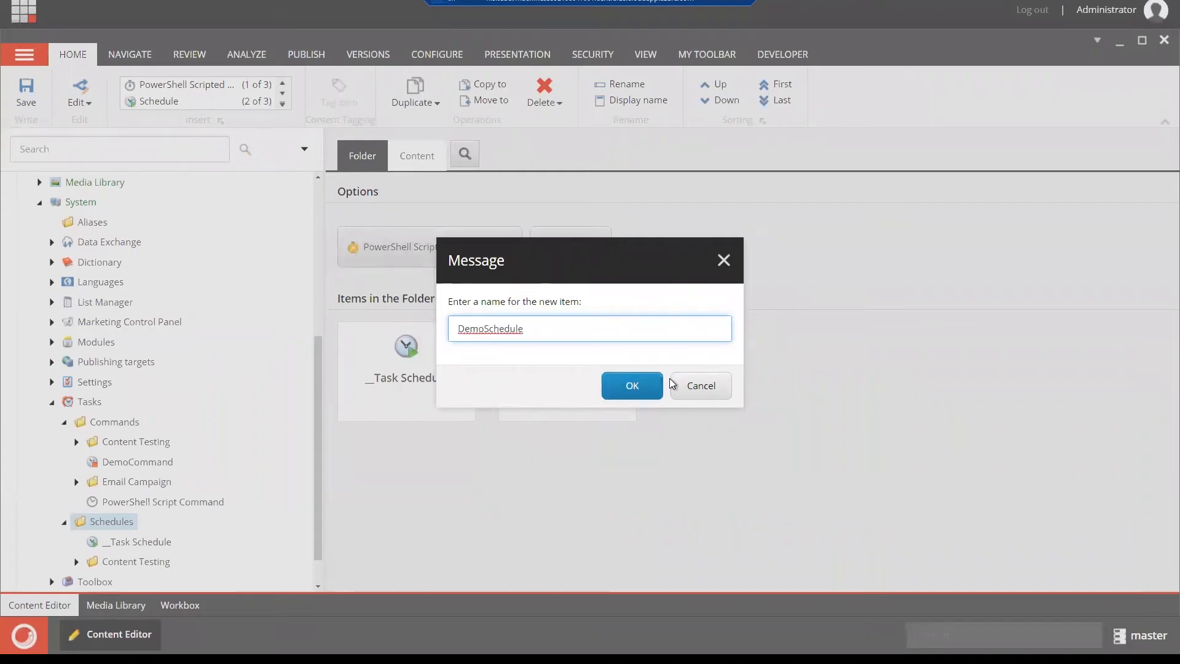
pyautogui.click(635, 389)
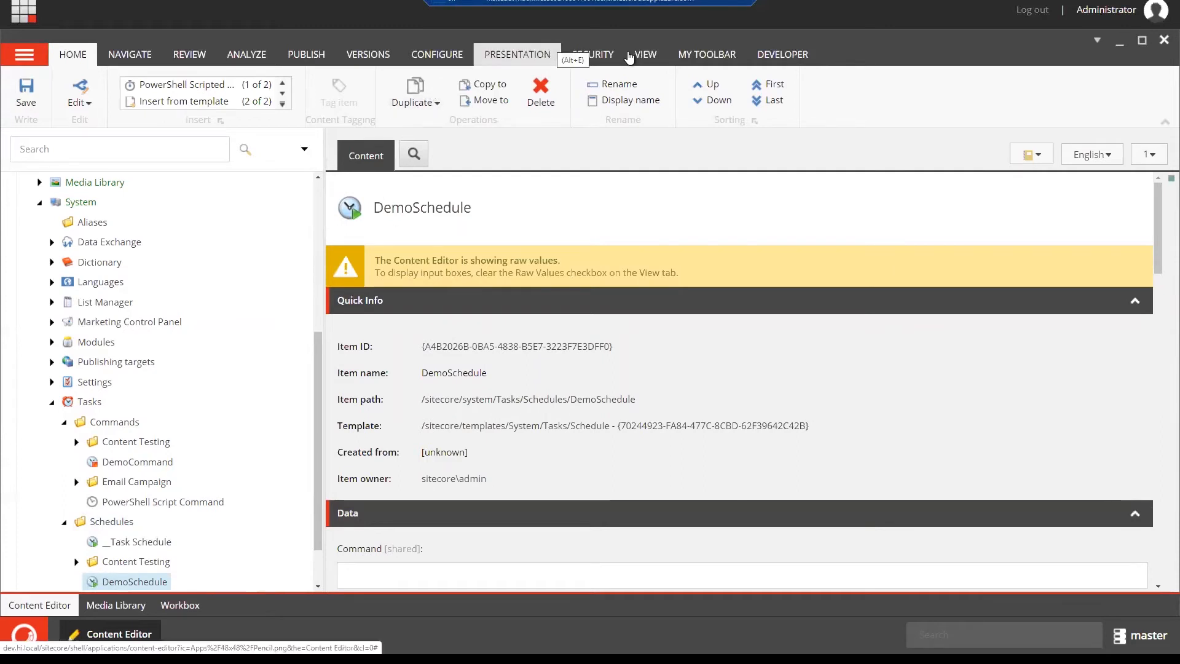
# Turn off the raw values display and set DemoSchedule's Command field to Commands/DemoCommand.
pyautogui.click(642, 56)
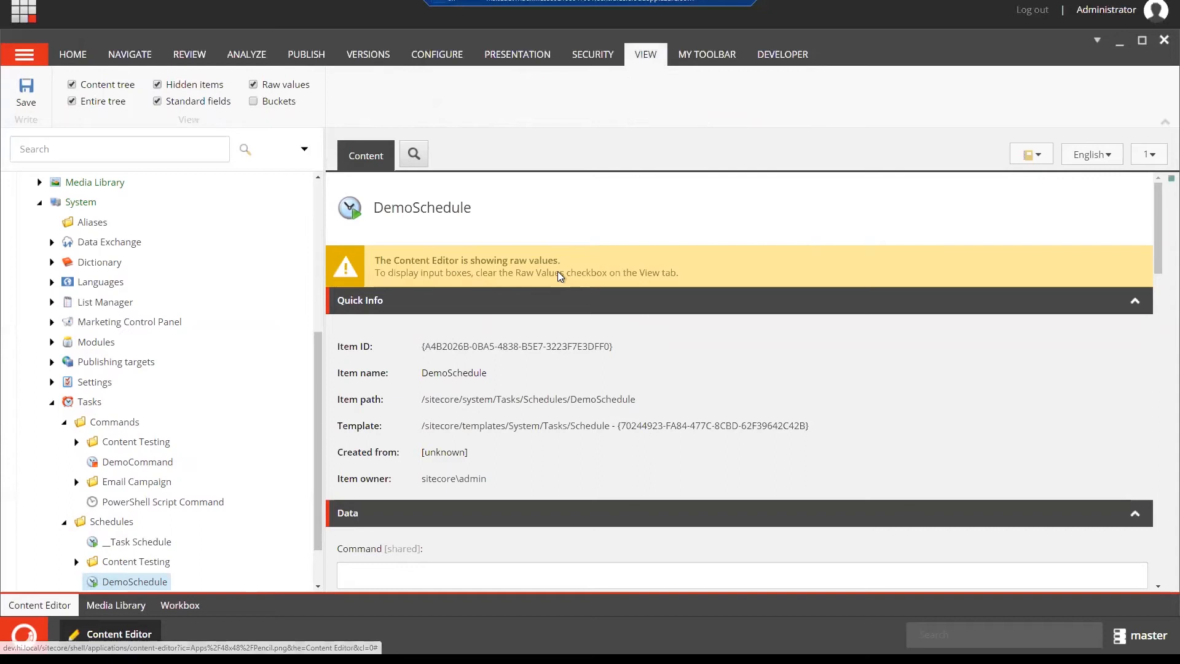
pyautogui.click(255, 85)
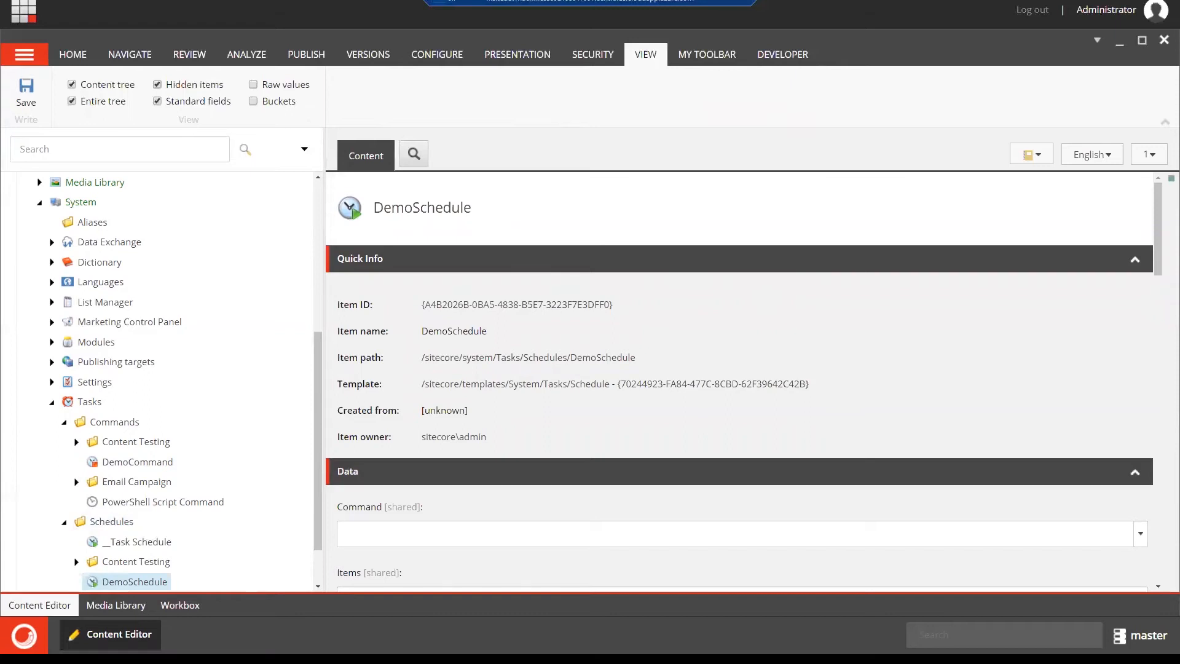
pyautogui.scroll(-2, 852, 353)
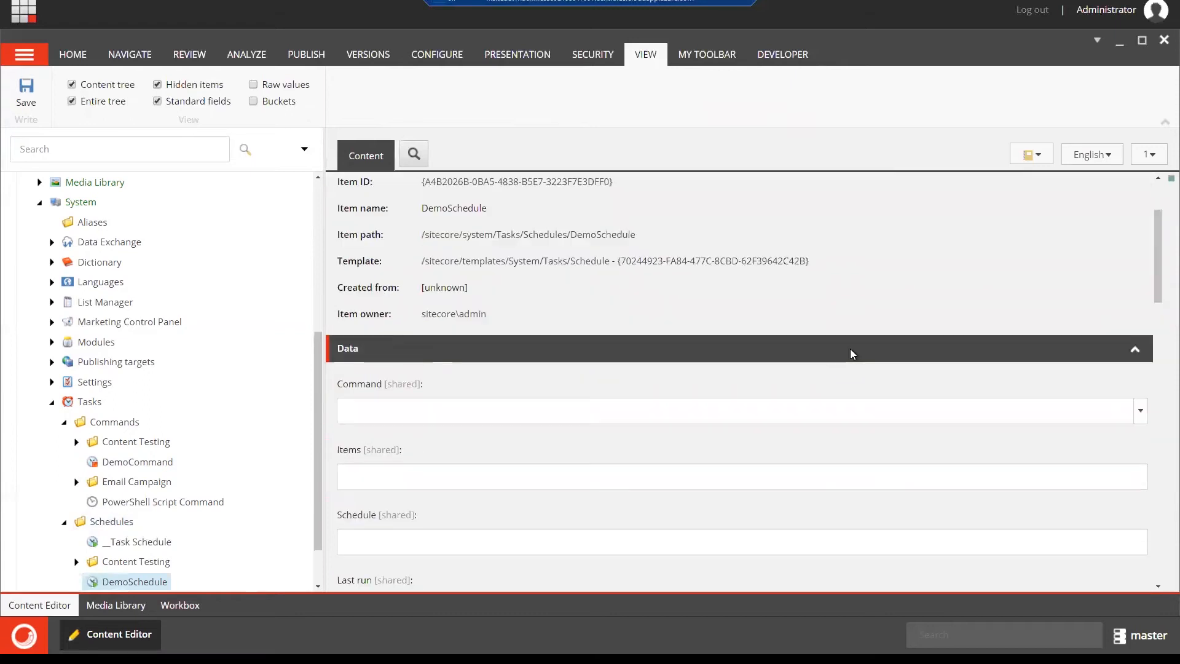
pyautogui.scroll(-1, 852, 354)
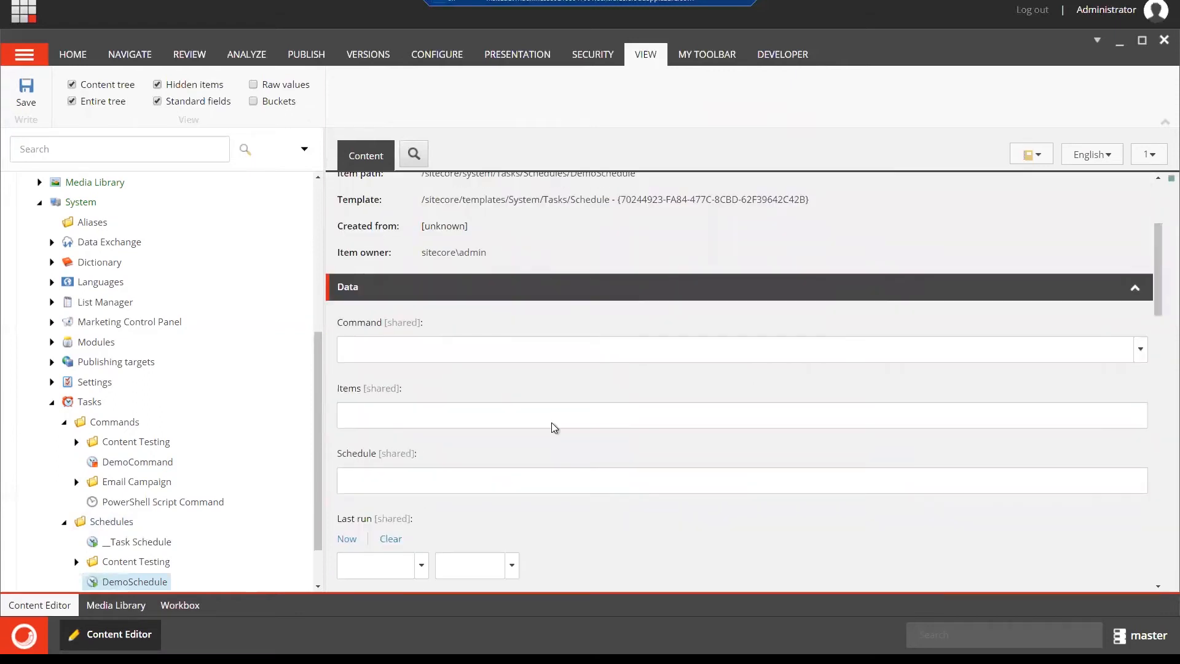
pyautogui.scroll(2, 509, 346)
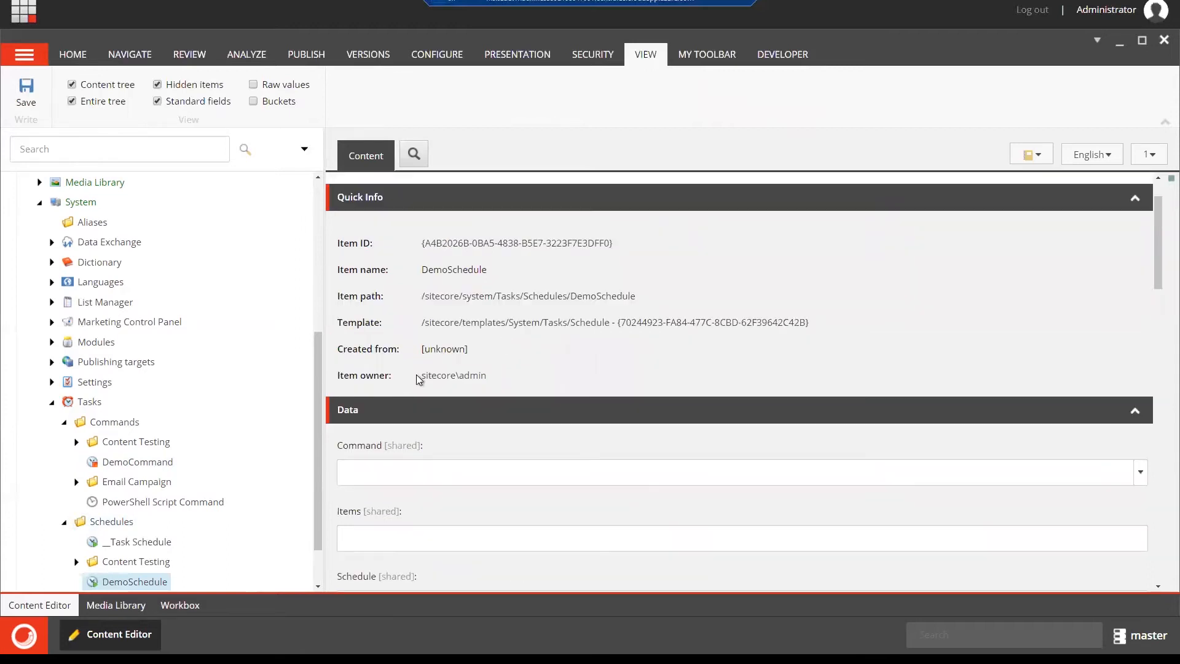
pyautogui.scroll(-2, 592, 408)
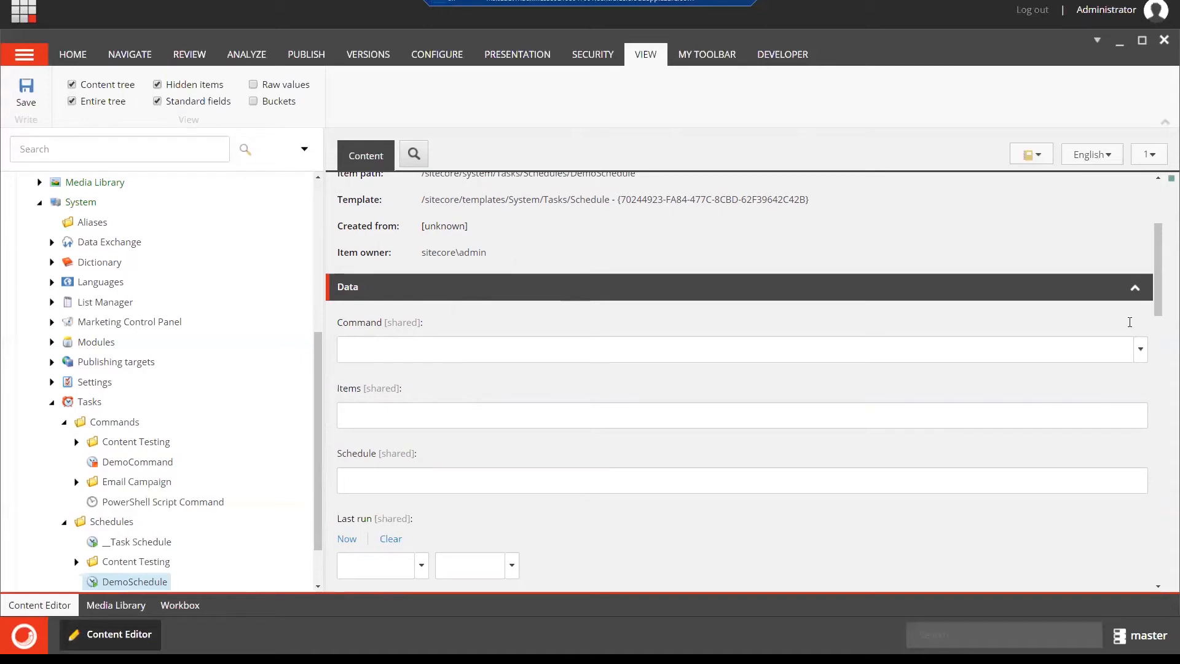
pyautogui.click(1141, 349)
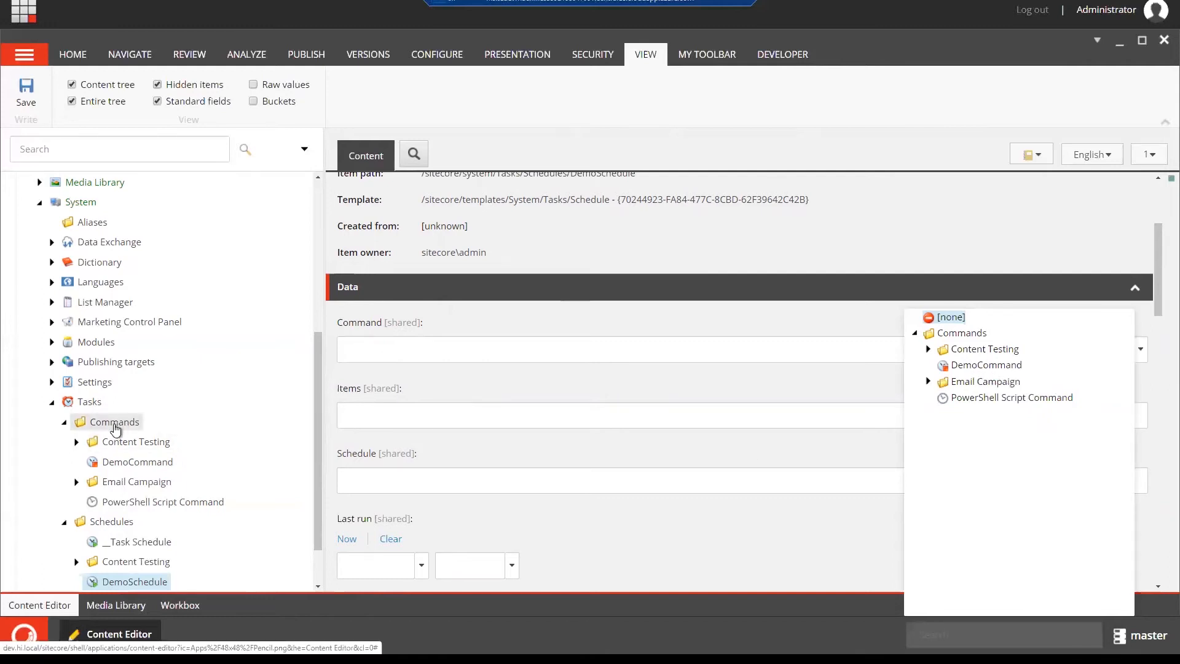
pyautogui.click(987, 365)
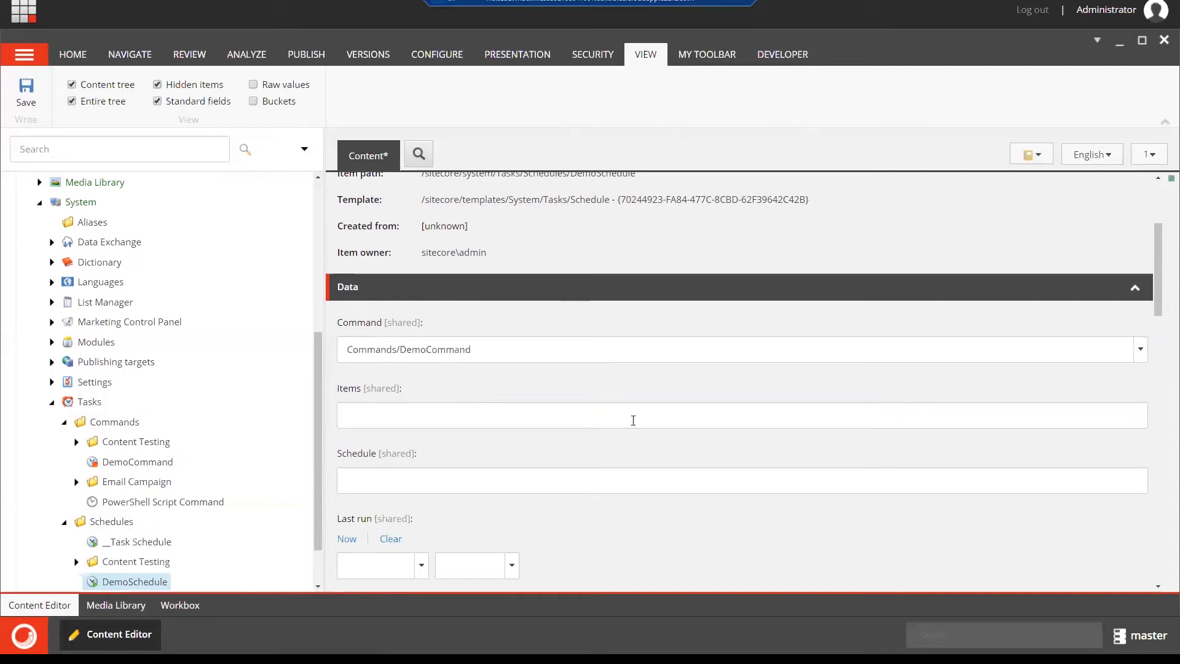
# Set DemoSchedule's Schedule field to 20200502|20210501|127|00:10:00 and save the item.
pyautogui.doubleClick(349, 390)
pyautogui.click(350, 397)
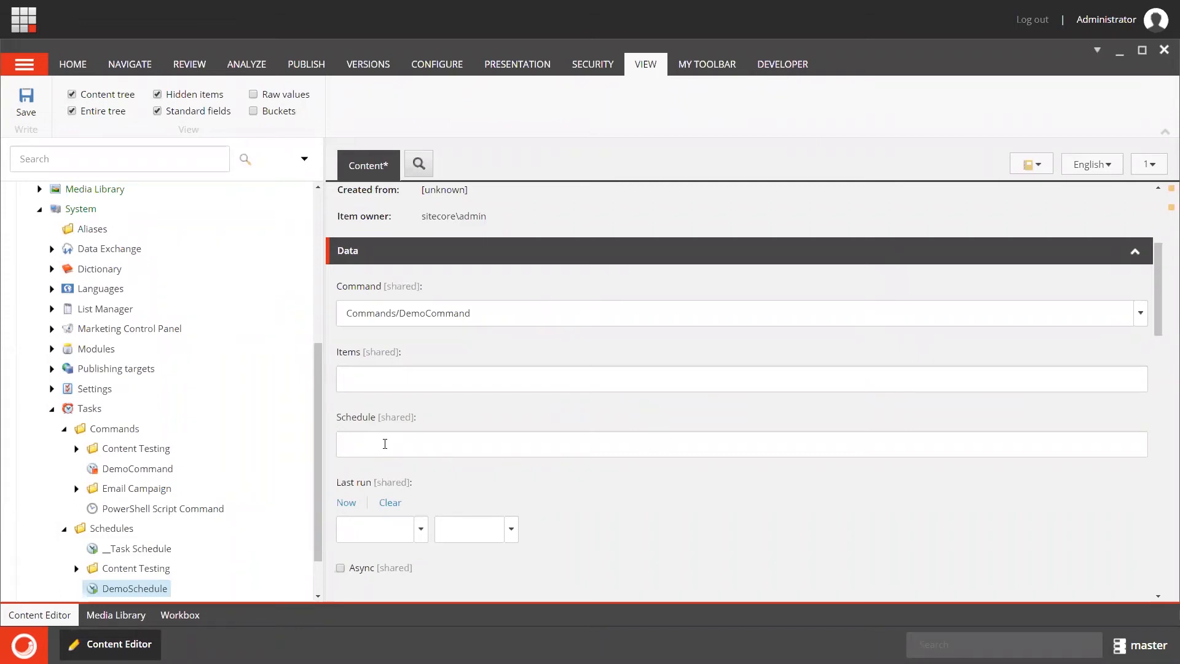
pyautogui.click(385, 444)
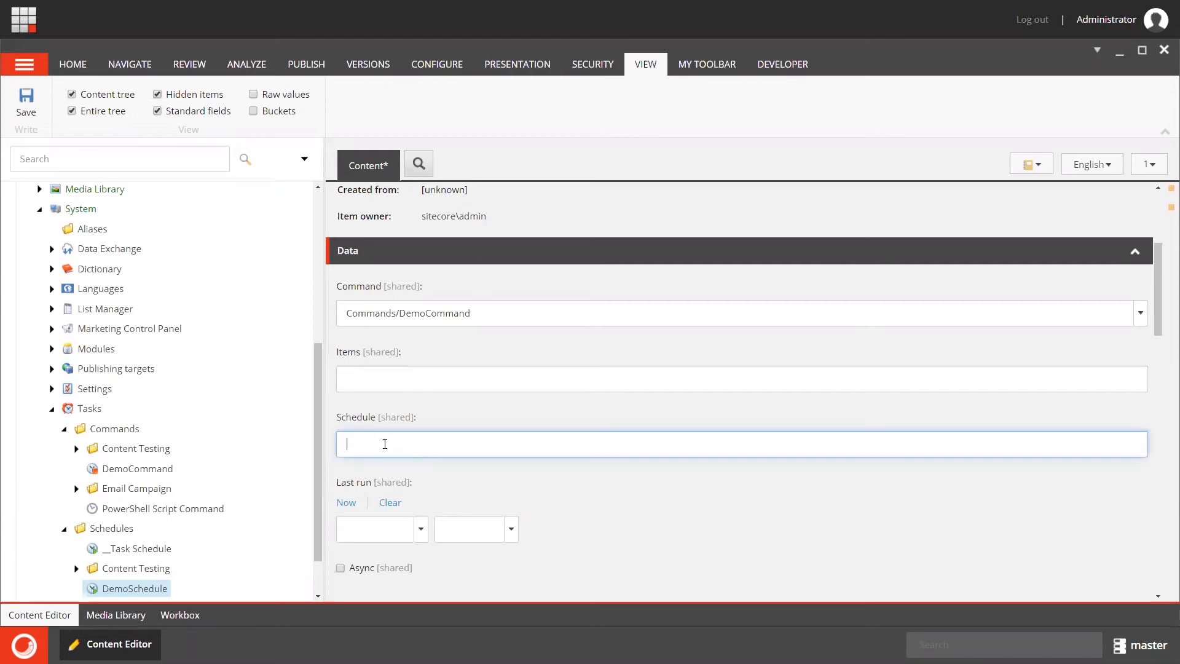
pyautogui.write('20200502|20210501|127|00:10:00')
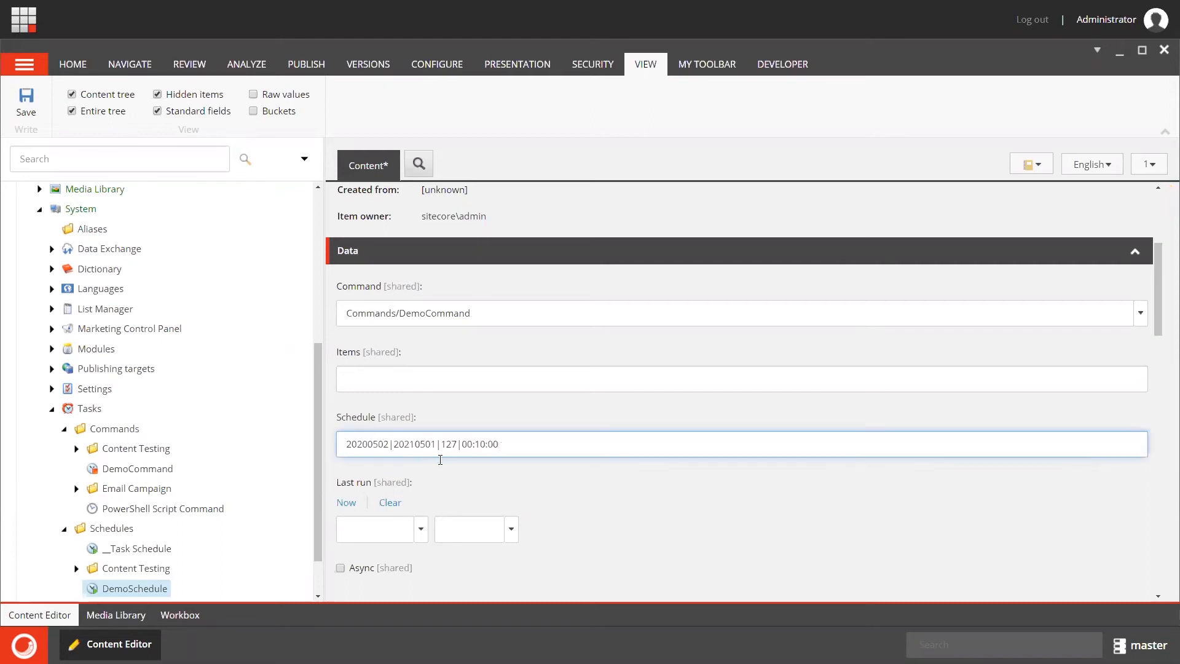
pyautogui.doubleClick(364, 444)
pyautogui.doubleClick(414, 444)
pyautogui.doubleClick(448, 444)
pyautogui.doubleClick(480, 444)
pyautogui.click(537, 488)
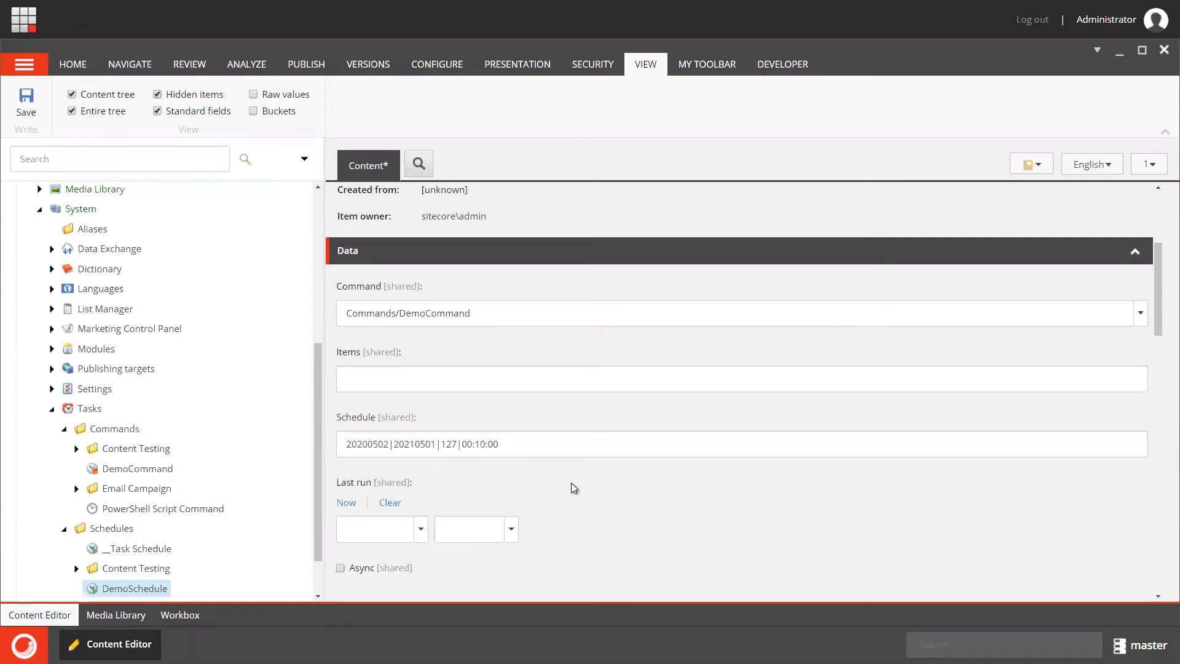
pyautogui.scroll(-1, 385, 490)
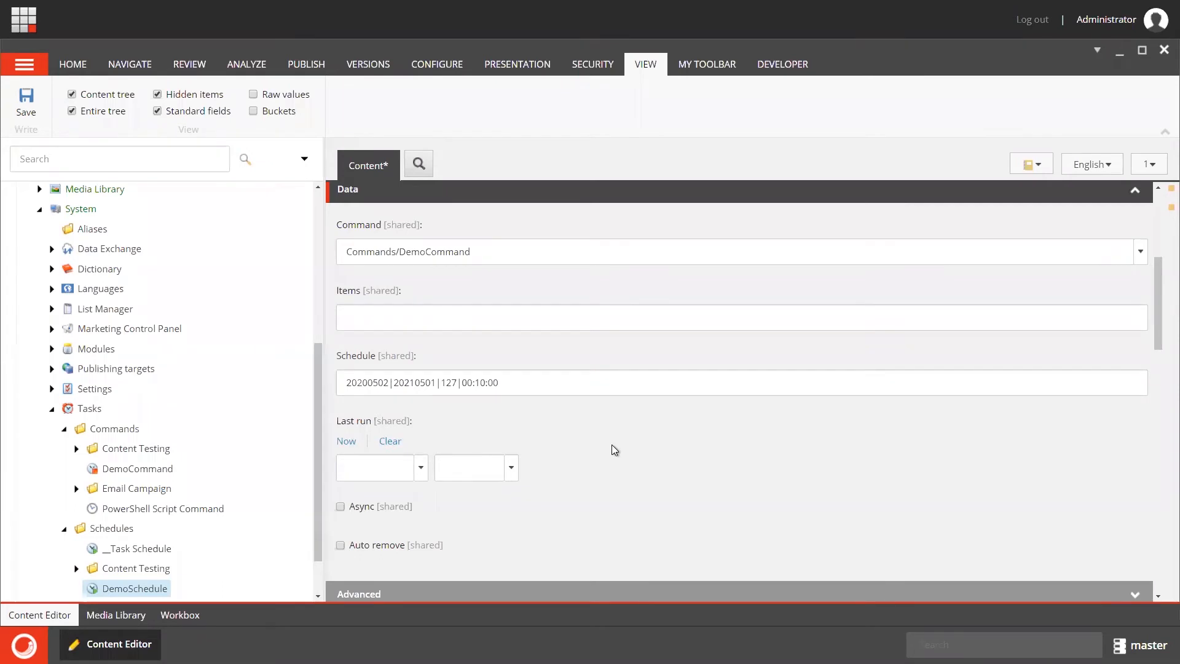
pyautogui.scroll(1, 615, 450)
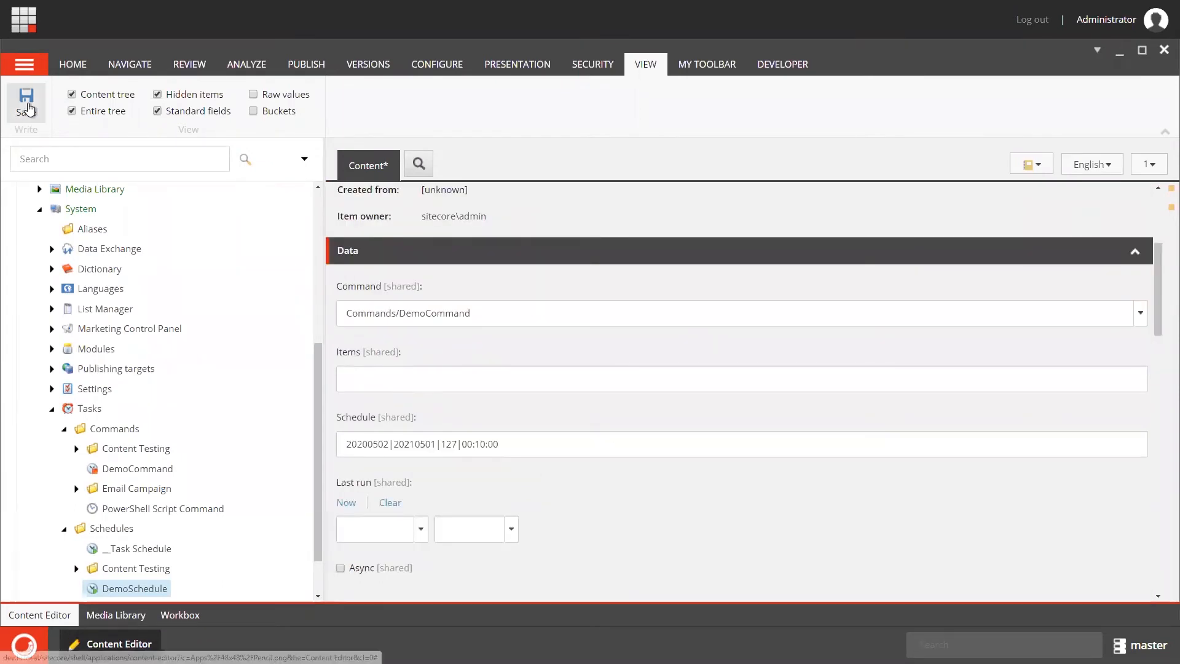
pyautogui.click(30, 106)
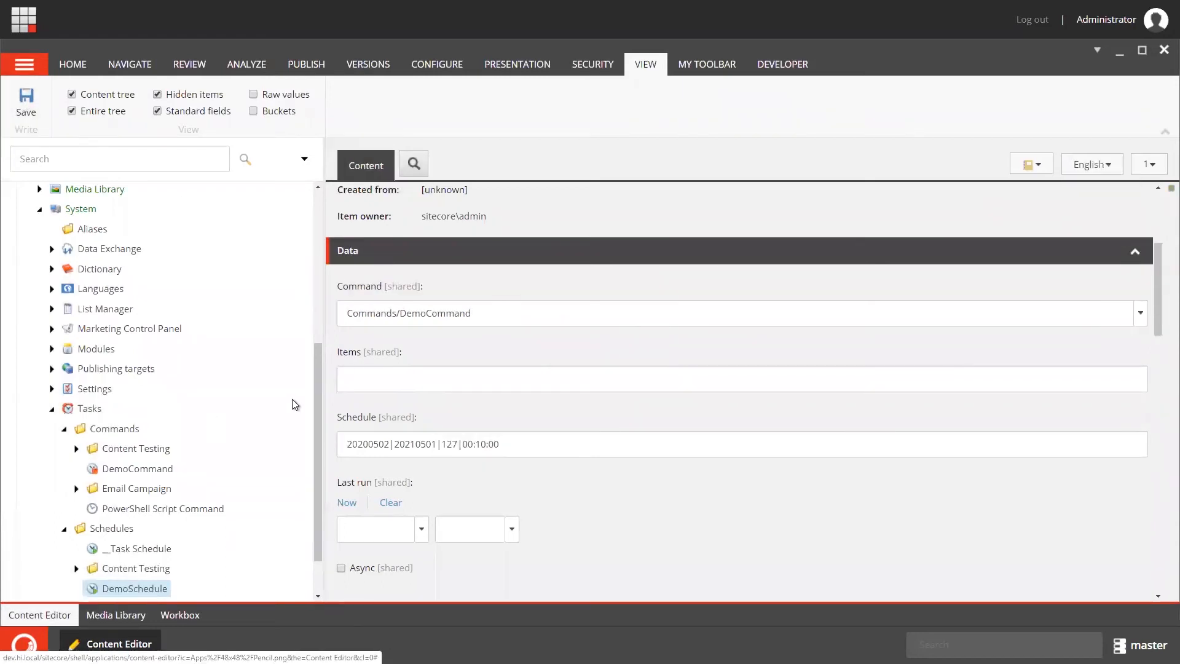
# Open the DemoCommand item and review its Type and Method fields, including the class name in the type.
pyautogui.moveTo(316, 419); pyautogui.dragTo(314, 448)
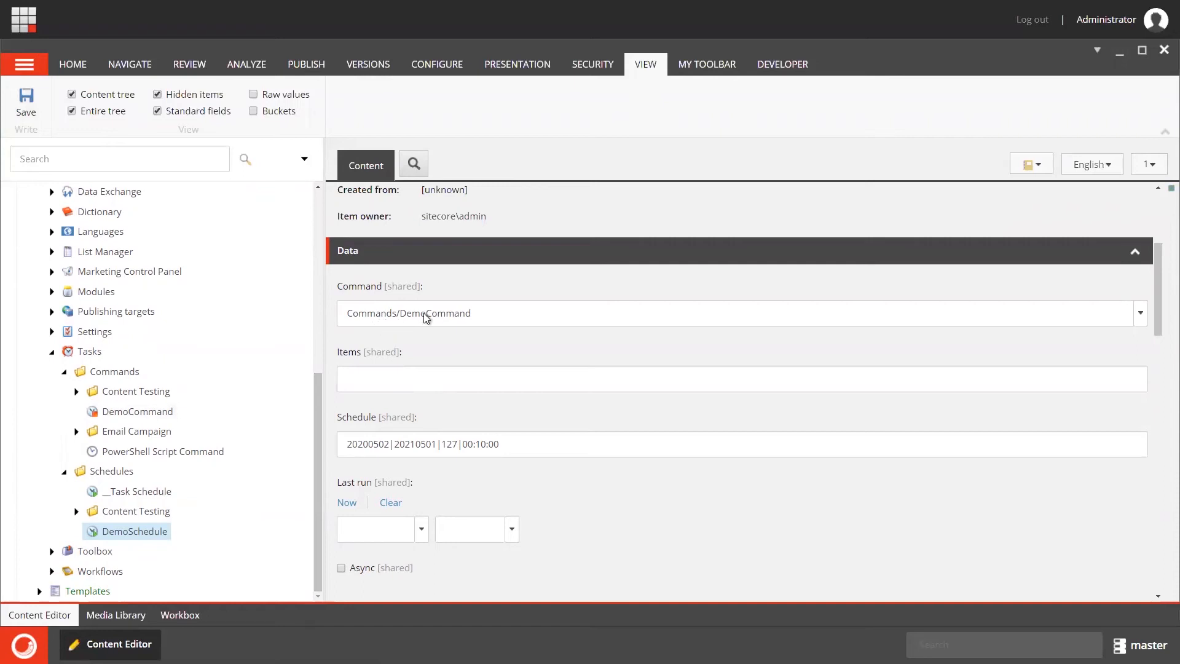
pyautogui.click(152, 416)
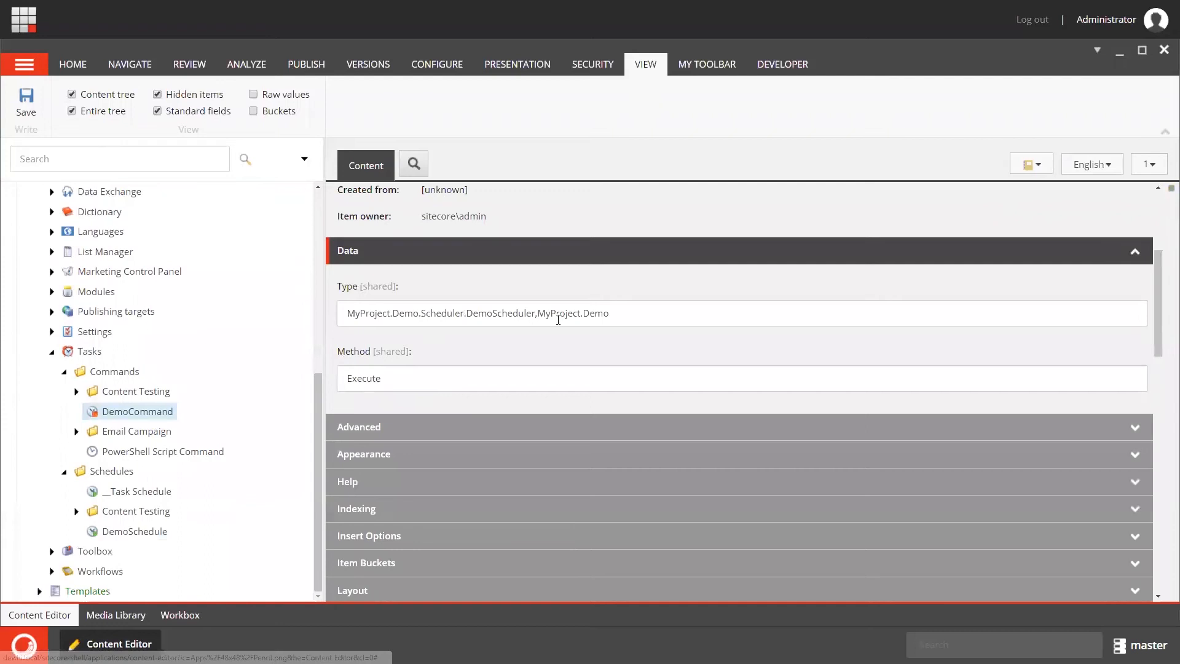
pyautogui.moveTo(609, 314); pyautogui.dragTo(338, 314)
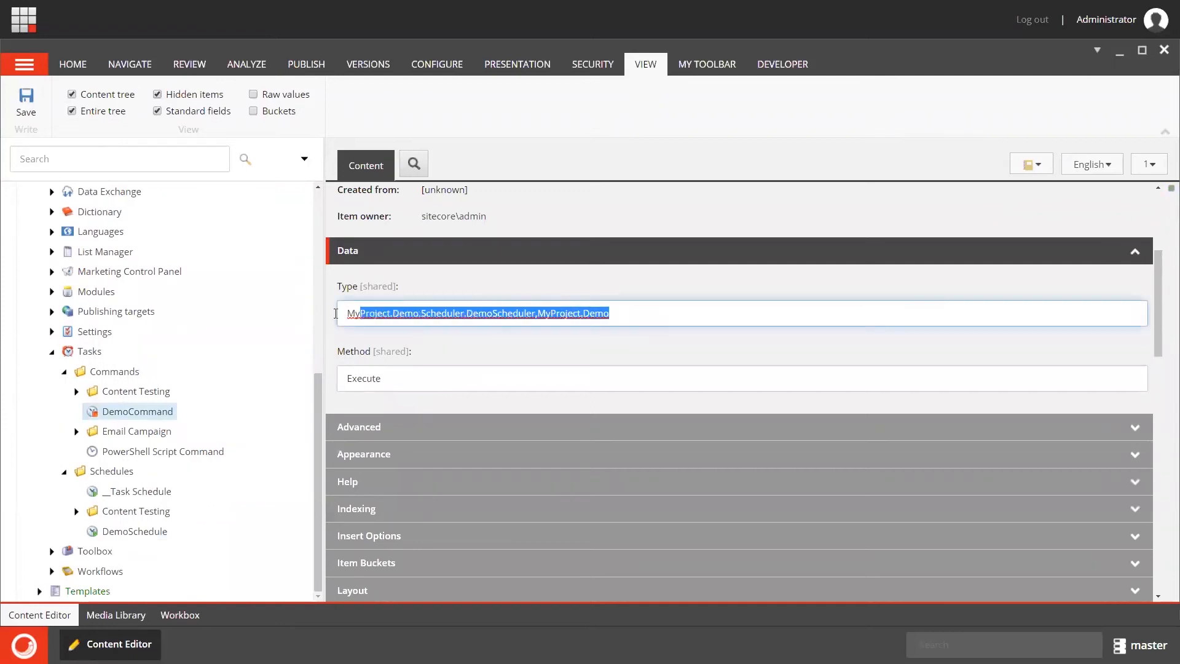
pyautogui.moveTo(384, 379); pyautogui.dragTo(345, 378)
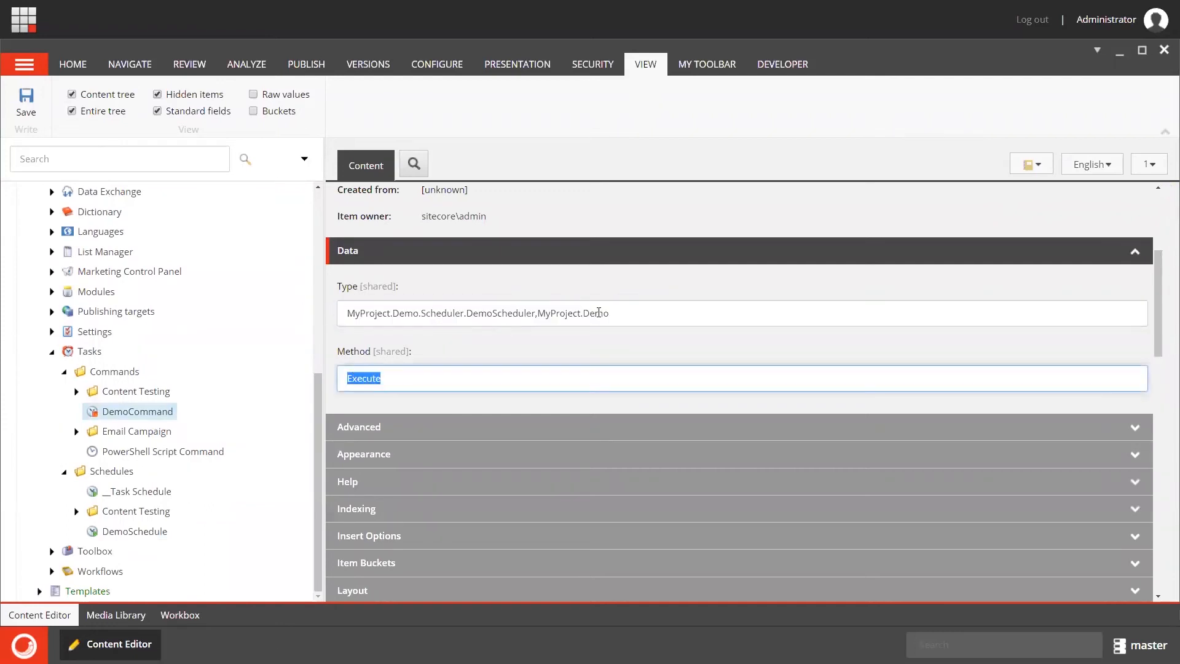
pyautogui.click(498, 313)
pyautogui.doubleClick(498, 313)
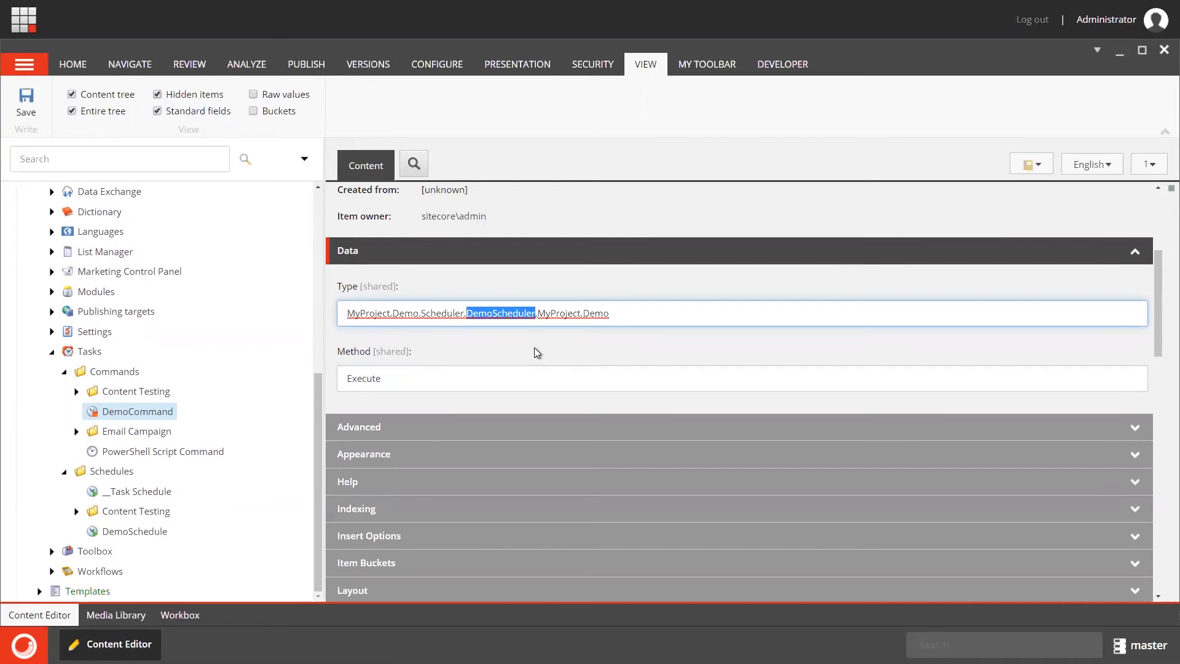
pyautogui.click(532, 346)
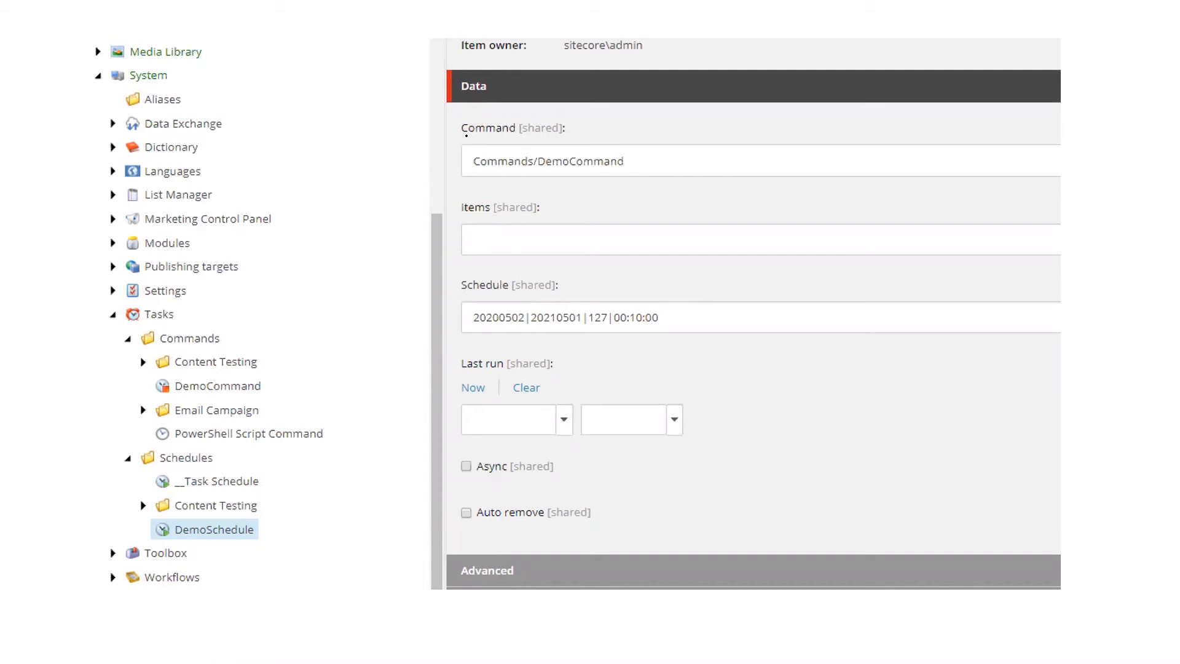
pyautogui.moveTo(460, 141); pyautogui.dragTo(522, 142)
pyautogui.moveTo(231, 339); pyautogui.dragTo(241, 340)
pyautogui.moveTo(488, 248)
pyautogui.mouseDown()
pyautogui.moveTo(691, 246)
pyautogui.moveTo(722, 249)
pyautogui.moveTo(726, 263)
pyautogui.mouseUp()
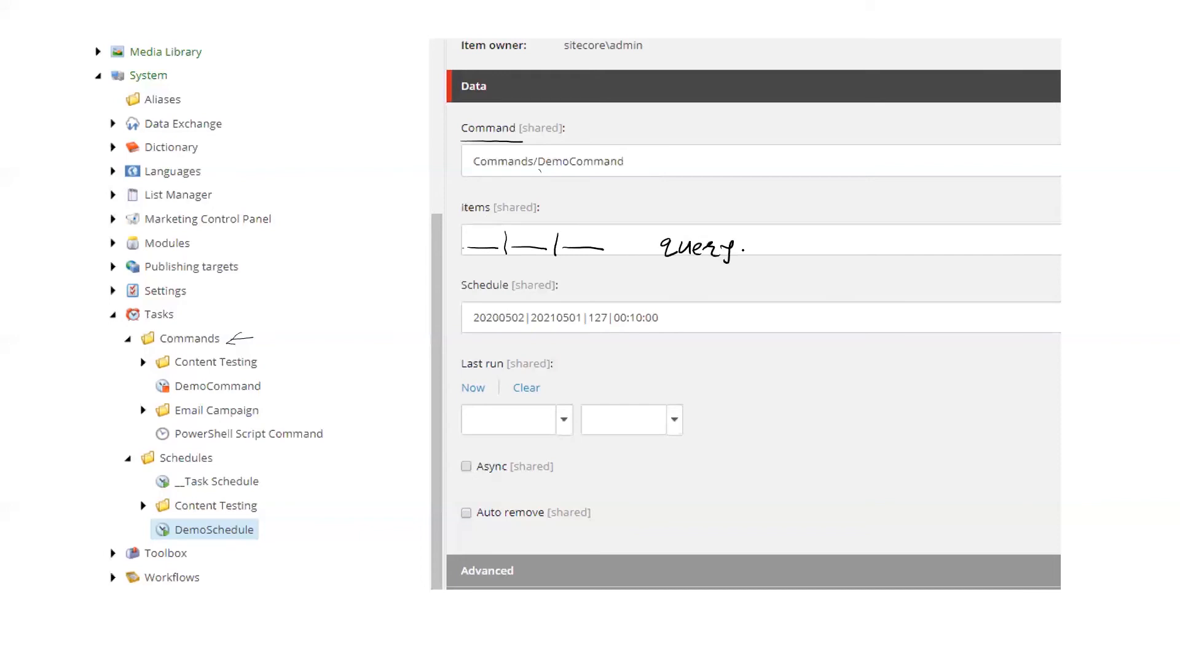
pyautogui.moveTo(652, 239); pyautogui.dragTo(754, 265)
pyautogui.moveTo(475, 374); pyautogui.dragTo(504, 372)
pyautogui.moveTo(473, 422); pyautogui.dragTo(648, 427)
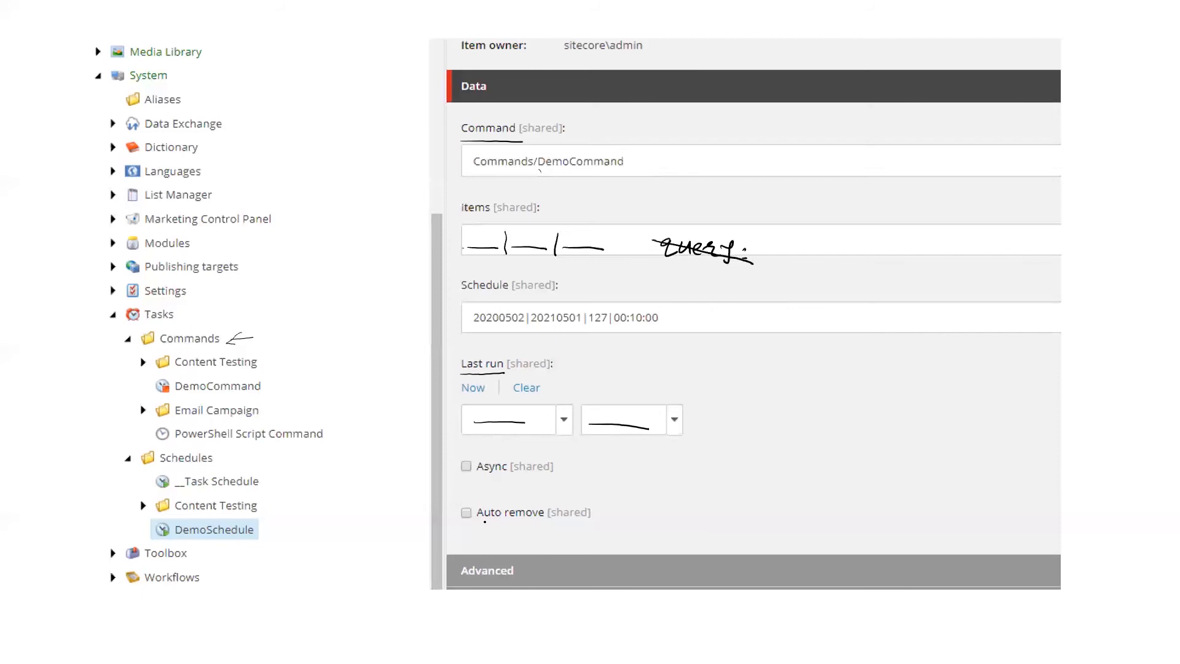
pyautogui.moveTo(478, 523); pyautogui.dragTo(538, 524)
pyautogui.moveTo(466, 516); pyautogui.dragTo(487, 508)
pyautogui.moveTo(463, 294); pyautogui.dragTo(502, 296)
pyautogui.moveTo(473, 326); pyautogui.dragTo(522, 324)
pyautogui.moveTo(546, 326); pyautogui.dragTo(577, 327)
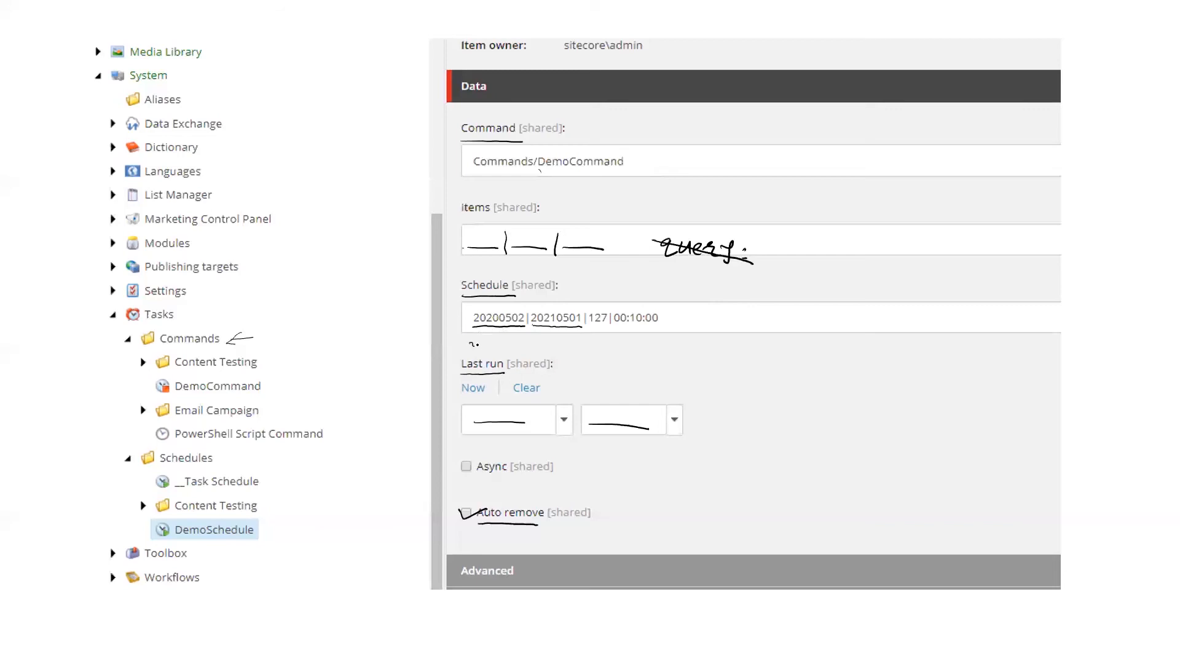
pyautogui.moveTo(483, 343)
pyautogui.mouseDown()
pyautogui.moveTo(494, 351)
pyautogui.moveTo(520, 336)
pyautogui.moveTo(532, 348)
pyautogui.moveTo(541, 335)
pyautogui.moveTo(553, 348)
pyautogui.moveTo(567, 335)
pyautogui.moveTo(581, 349)
pyautogui.mouseUp()
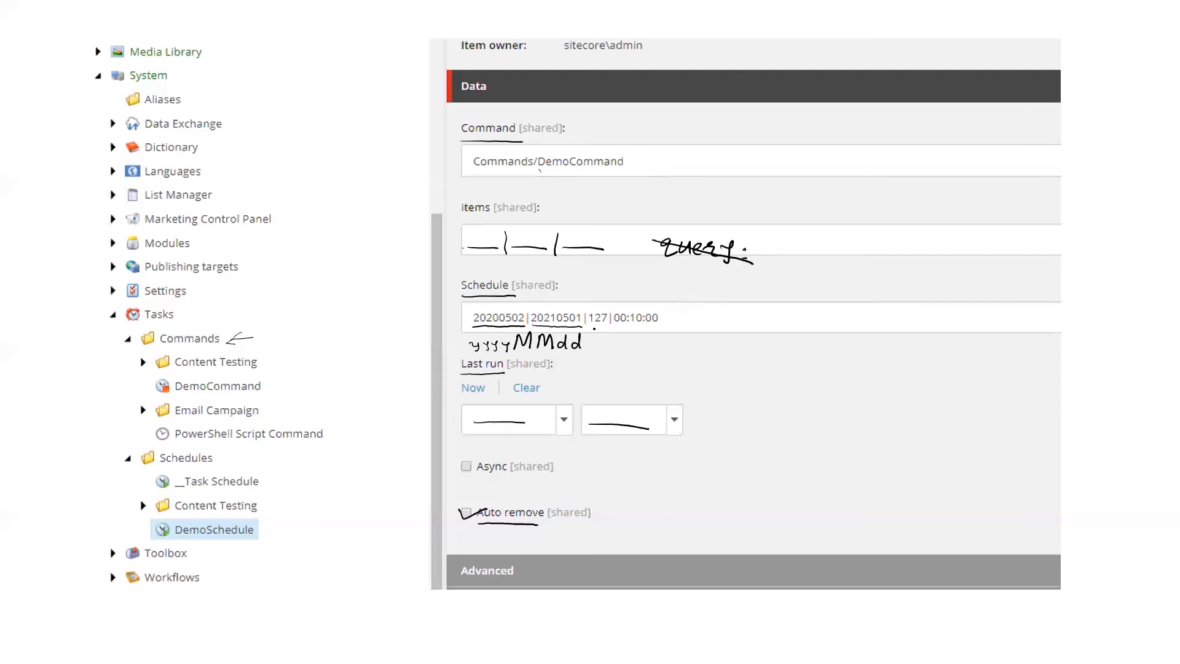
pyautogui.moveTo(592, 327); pyautogui.dragTo(609, 327)
pyautogui.moveTo(618, 328); pyautogui.dragTo(660, 327)
pyautogui.moveTo(615, 337)
pyautogui.mouseDown()
pyautogui.moveTo(624, 352)
pyautogui.moveTo(703, 350)
pyautogui.mouseUp()
pyautogui.click(683, 346)
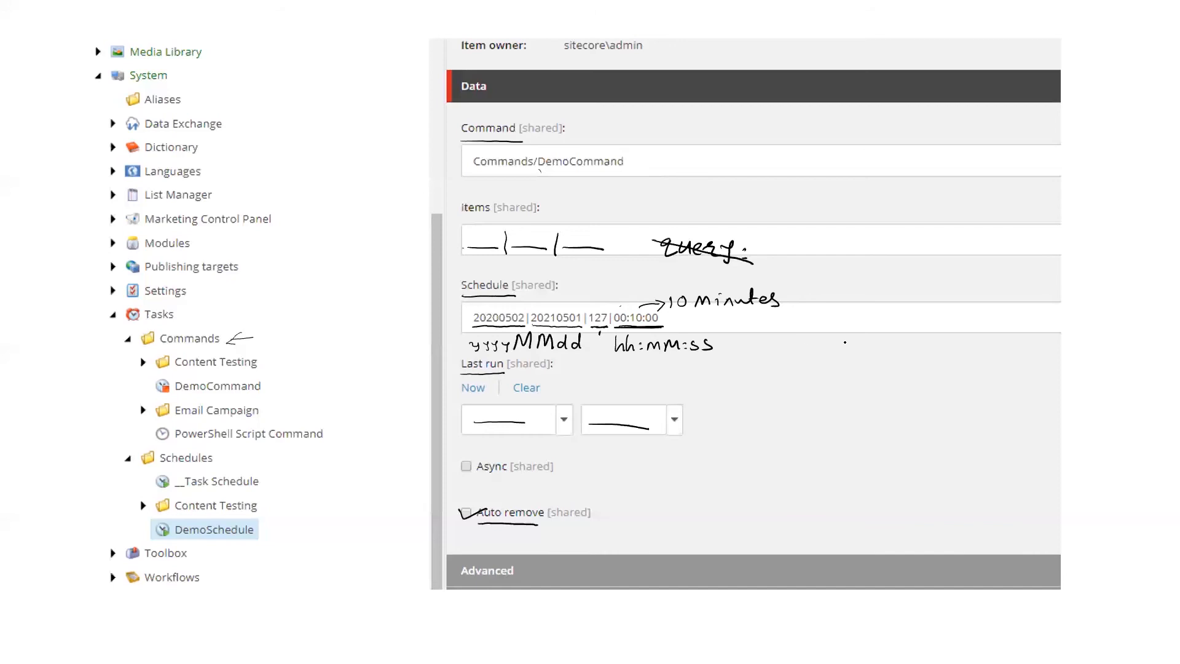
pyautogui.moveTo(838, 342)
pyautogui.mouseDown()
pyautogui.moveTo(837, 356)
pyautogui.moveTo(865, 361)
pyautogui.moveTo(880, 342)
pyautogui.moveTo(873, 361)
pyautogui.mouseUp()
pyautogui.moveTo(871, 353); pyautogui.dragTo(884, 348)
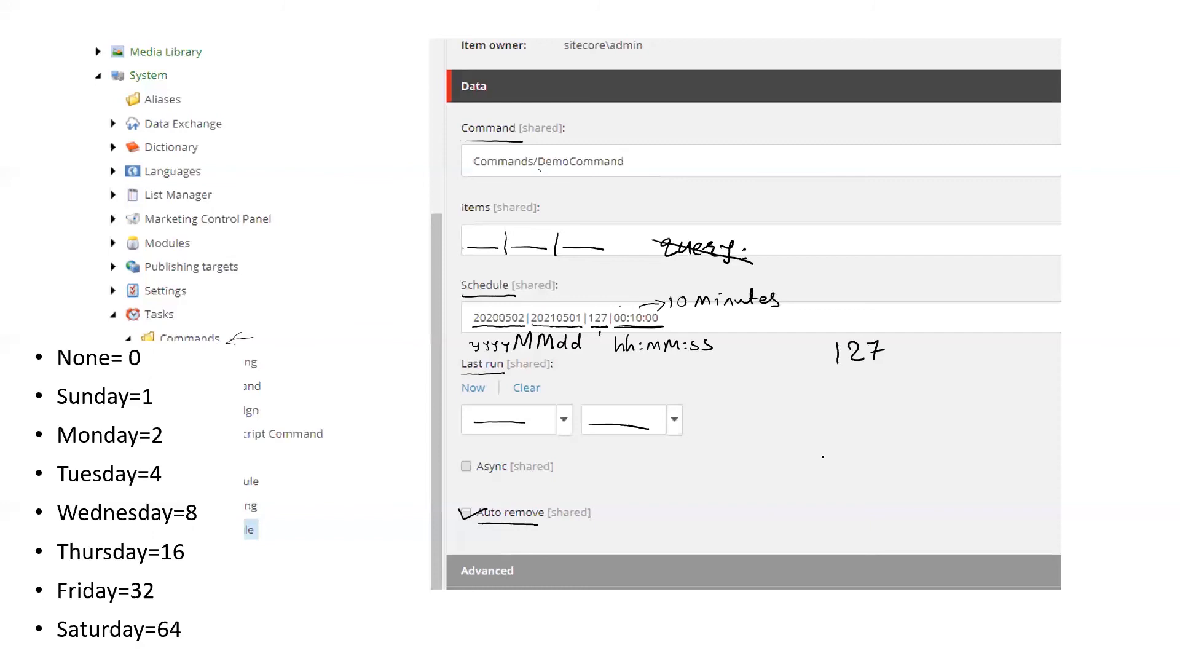
pyautogui.moveTo(824, 426)
pyautogui.mouseDown()
pyautogui.moveTo(825, 450)
pyautogui.moveTo(892, 442)
pyautogui.mouseUp()
pyautogui.moveTo(893, 438); pyautogui.dragTo(942, 431)
pyautogui.moveTo(927, 442)
pyautogui.mouseDown()
pyautogui.moveTo(984, 438)
pyautogui.moveTo(974, 444)
pyautogui.mouseUp()
pyautogui.moveTo(982, 425)
pyautogui.mouseDown()
pyautogui.moveTo(997, 423)
pyautogui.moveTo(948, 471)
pyautogui.mouseUp()
pyautogui.moveTo(948, 463)
pyautogui.mouseDown()
pyautogui.moveTo(987, 477)
pyautogui.moveTo(999, 463)
pyautogui.moveTo(920, 501)
pyautogui.moveTo(959, 499)
pyautogui.mouseUp()
pyautogui.moveTo(954, 490)
pyautogui.mouseDown()
pyautogui.moveTo(1064, 485)
pyautogui.moveTo(1065, 501)
pyautogui.mouseUp()
pyautogui.click(1082, 489)
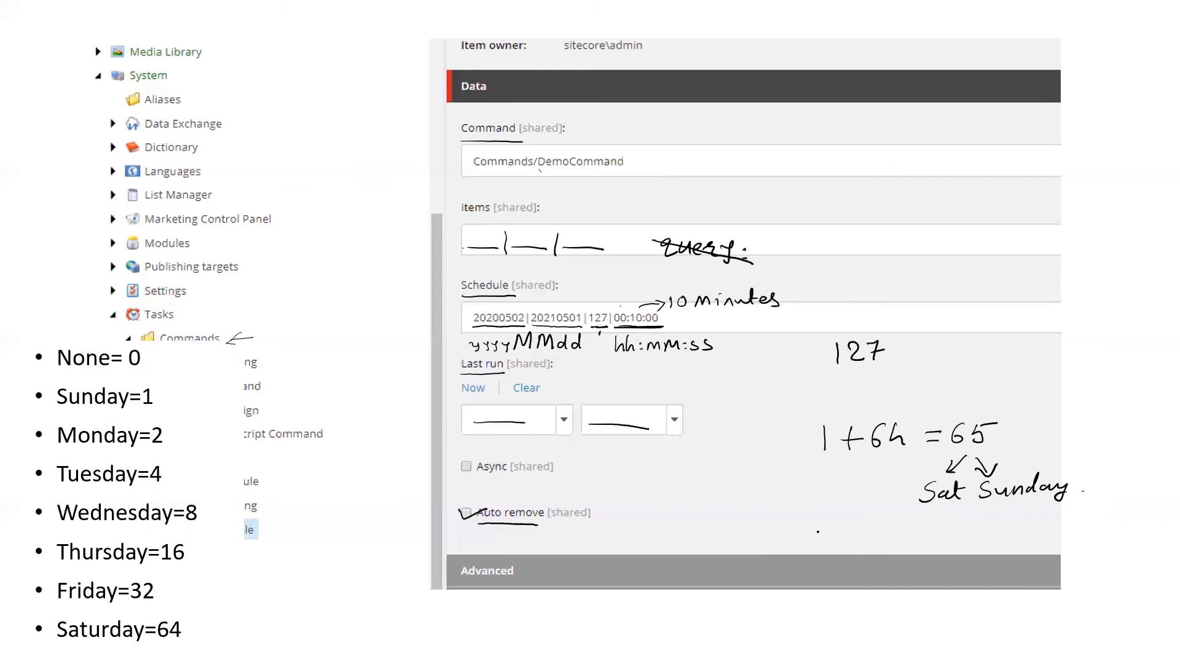
pyautogui.moveTo(815, 527)
pyautogui.mouseDown()
pyautogui.moveTo(816, 549)
pyautogui.moveTo(846, 537)
pyautogui.moveTo(838, 547)
pyautogui.moveTo(867, 546)
pyautogui.mouseUp()
pyautogui.moveTo(875, 537); pyautogui.dragTo(905, 541)
pyautogui.click(914, 526)
pyautogui.moveTo(905, 541); pyautogui.dragTo(936, 535)
pyautogui.moveTo(928, 527)
pyautogui.mouseDown()
pyautogui.moveTo(926, 546)
pyautogui.moveTo(947, 527)
pyautogui.moveTo(965, 540)
pyautogui.mouseUp()
pyautogui.click(982, 545)
pyautogui.moveTo(958, 533)
pyautogui.mouseDown()
pyautogui.moveTo(957, 549)
pyautogui.moveTo(980, 548)
pyautogui.mouseUp()
pyautogui.moveTo(983, 548); pyautogui.dragTo(989, 549)
pyautogui.click(999, 548)
pyautogui.moveTo(992, 548)
pyautogui.mouseDown()
pyautogui.moveTo(1052, 533)
pyautogui.moveTo(1050, 546)
pyautogui.mouseUp()
pyautogui.moveTo(1065, 531); pyautogui.dragTo(1068, 552)
pyautogui.moveTo(1073, 539)
pyautogui.mouseDown()
pyautogui.moveTo(1107, 555)
pyautogui.moveTo(1119, 542)
pyautogui.mouseUp()
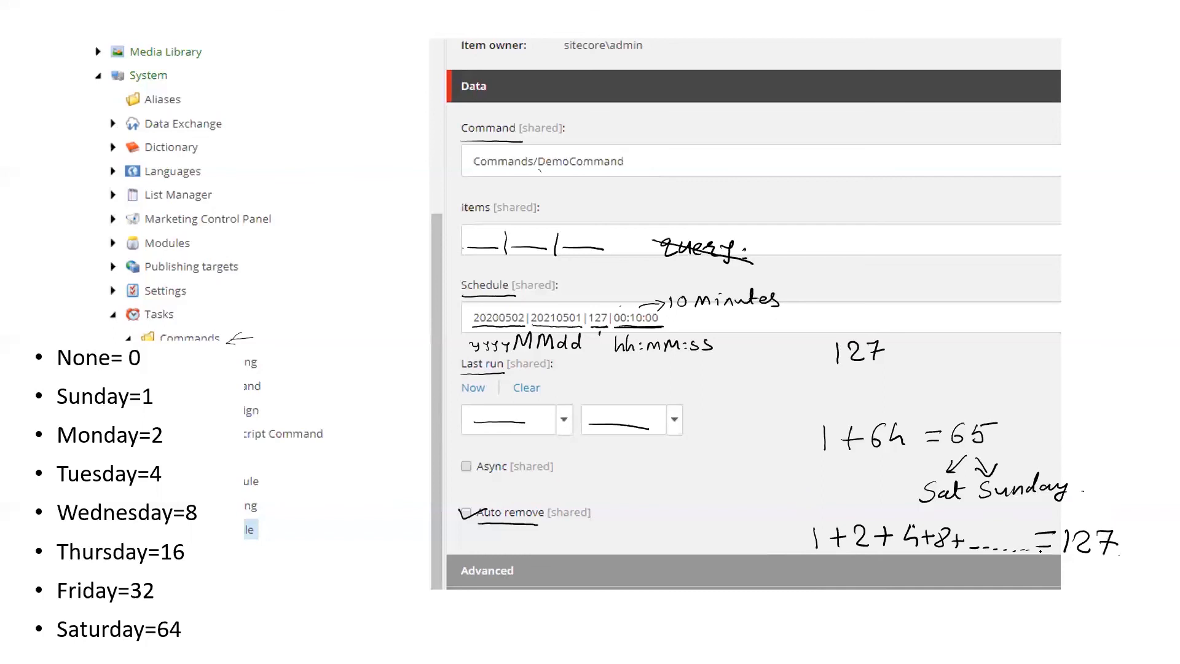
pyautogui.moveTo(1065, 569)
pyautogui.mouseDown()
pyautogui.moveTo(1108, 565)
pyautogui.moveTo(1080, 586)
pyautogui.moveTo(1104, 581)
pyautogui.mouseUp()
pyautogui.moveTo(1018, 594)
pyautogui.mouseDown()
pyautogui.moveTo(1016, 609)
pyautogui.moveTo(1044, 602)
pyautogui.moveTo(1085, 615)
pyautogui.moveTo(1149, 590)
pyautogui.mouseUp()
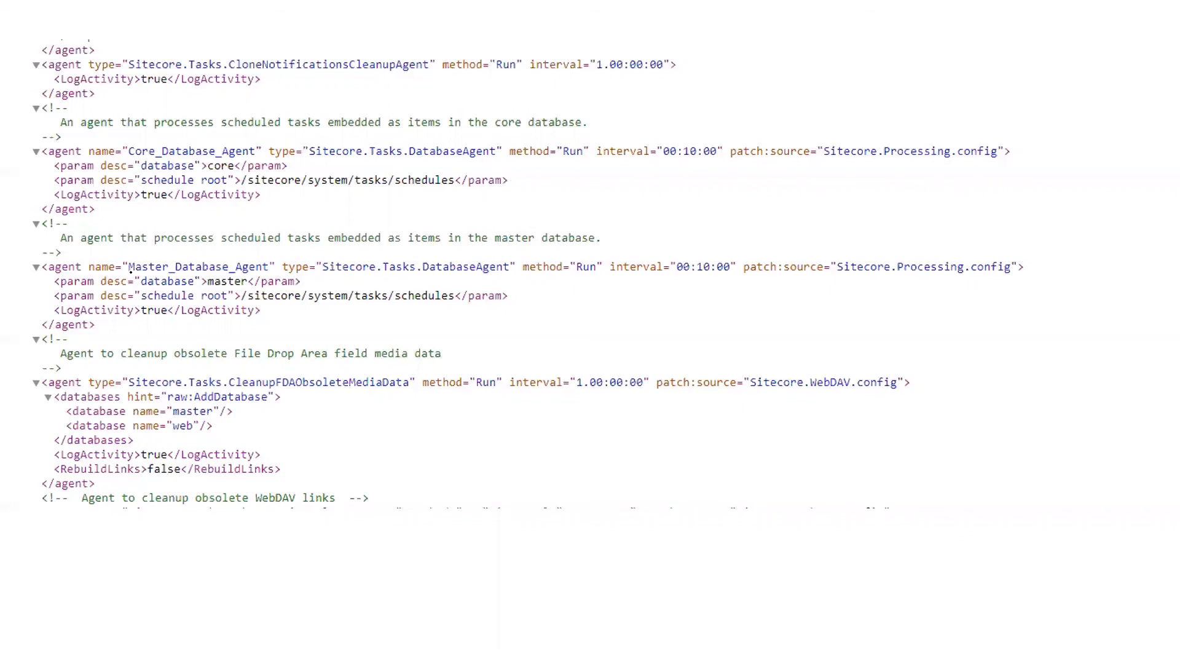
pyautogui.moveTo(142, 277); pyautogui.dragTo(275, 279)
pyautogui.moveTo(702, 275); pyautogui.dragTo(729, 278)
pyautogui.moveTo(268, 304); pyautogui.dragTo(445, 306)
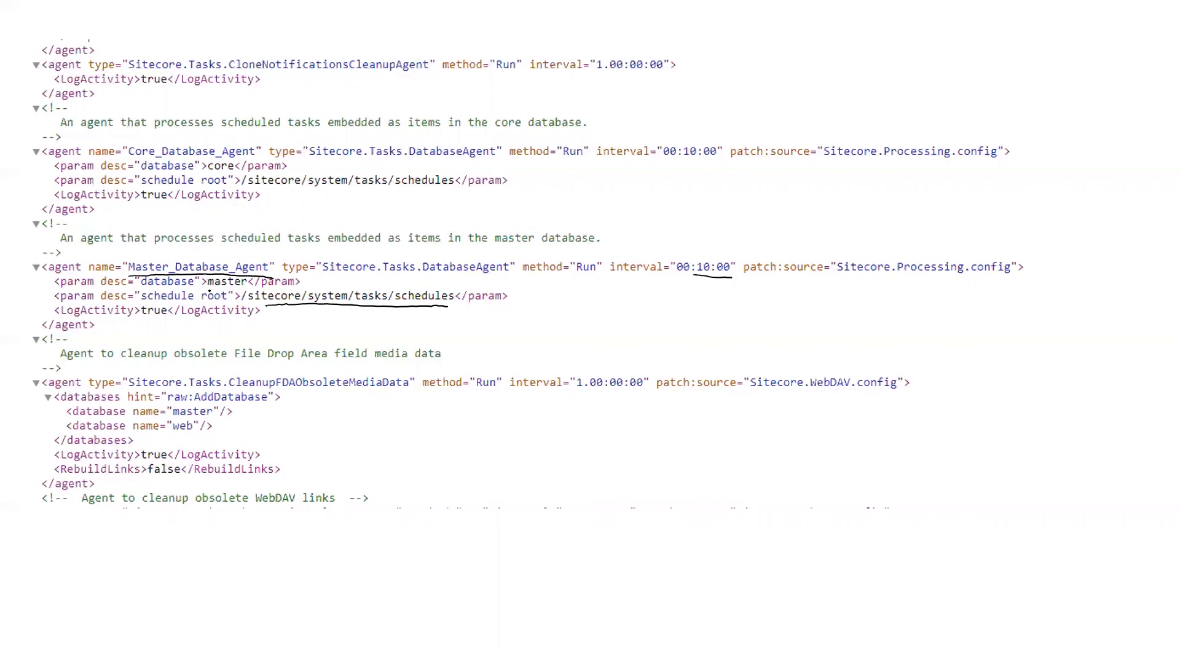
pyautogui.moveTo(209, 290); pyautogui.dragTo(245, 292)
pyautogui.moveTo(433, 315)
pyautogui.mouseDown()
pyautogui.moveTo(457, 318)
pyautogui.moveTo(430, 338)
pyautogui.moveTo(455, 338)
pyautogui.mouseUp()
pyautogui.moveTo(435, 307)
pyautogui.mouseDown()
pyautogui.moveTo(466, 324)
pyautogui.moveTo(529, 324)
pyautogui.mouseUp()
pyautogui.click(545, 320)
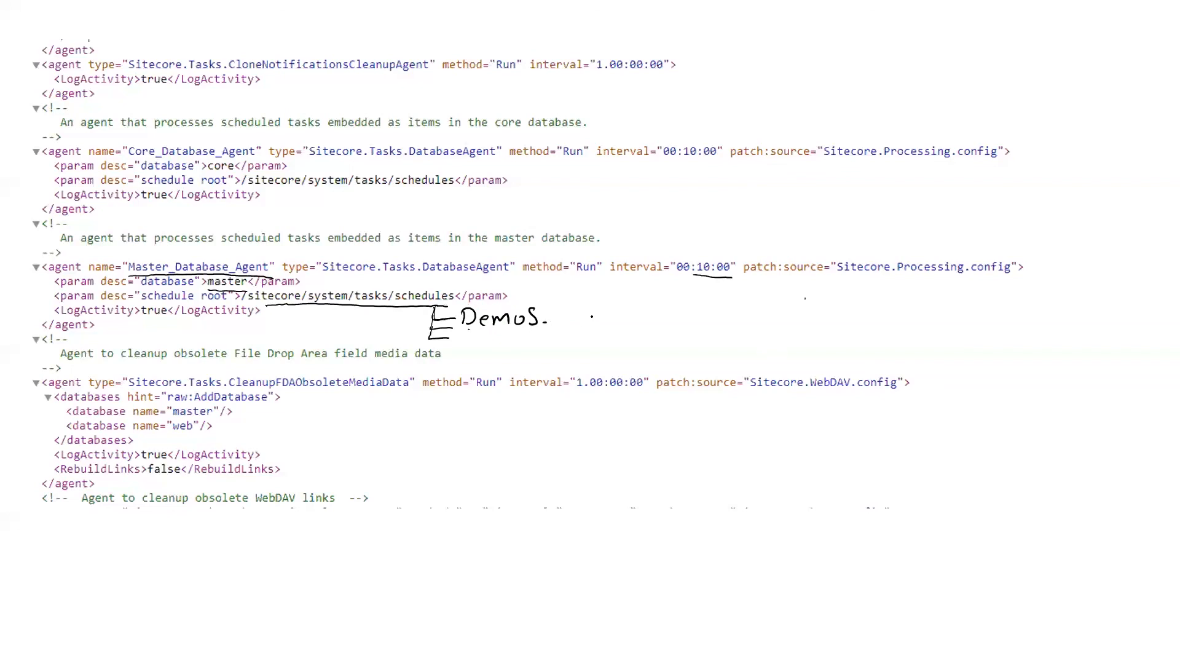
pyautogui.moveTo(596, 305); pyautogui.dragTo(628, 322)
pyautogui.moveTo(644, 302)
pyautogui.mouseDown()
pyautogui.moveTo(643, 324)
pyautogui.moveTo(654, 315)
pyautogui.mouseUp()
pyautogui.moveTo(663, 307)
pyautogui.mouseDown()
pyautogui.moveTo(659, 326)
pyautogui.moveTo(698, 314)
pyautogui.moveTo(704, 325)
pyautogui.mouseUp()
pyautogui.moveTo(710, 303)
pyautogui.mouseDown()
pyautogui.moveTo(709, 326)
pyautogui.moveTo(715, 314)
pyautogui.mouseUp()
pyautogui.click(731, 318)
pyautogui.moveTo(722, 313)
pyautogui.mouseDown()
pyautogui.moveTo(723, 324)
pyautogui.moveTo(759, 323)
pyautogui.mouseUp()
pyautogui.click(793, 321)
pyautogui.moveTo(845, 300); pyautogui.dragTo(834, 335)
pyautogui.moveTo(851, 331)
pyautogui.mouseDown()
pyautogui.moveTo(859, 322)
pyautogui.moveTo(867, 332)
pyautogui.mouseUp()
pyautogui.moveTo(876, 306)
pyautogui.mouseDown()
pyautogui.moveTo(872, 336)
pyautogui.moveTo(891, 319)
pyautogui.mouseUp()
pyautogui.moveTo(882, 326); pyautogui.dragTo(927, 324)
pyautogui.click(915, 327)
pyautogui.moveTo(935, 325); pyautogui.dragTo(946, 326)
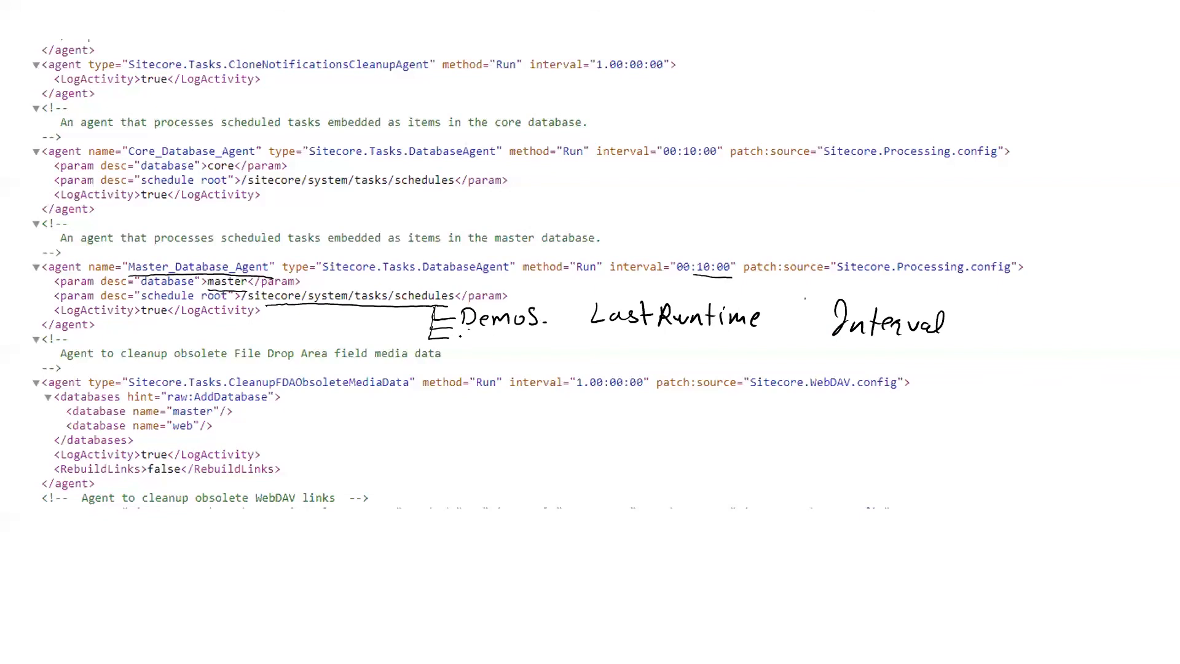
pyautogui.moveTo(465, 356); pyautogui.dragTo(483, 355)
pyautogui.moveTo(635, 281); pyautogui.dragTo(717, 289)
pyautogui.moveTo(629, 280); pyautogui.dragTo(736, 286)
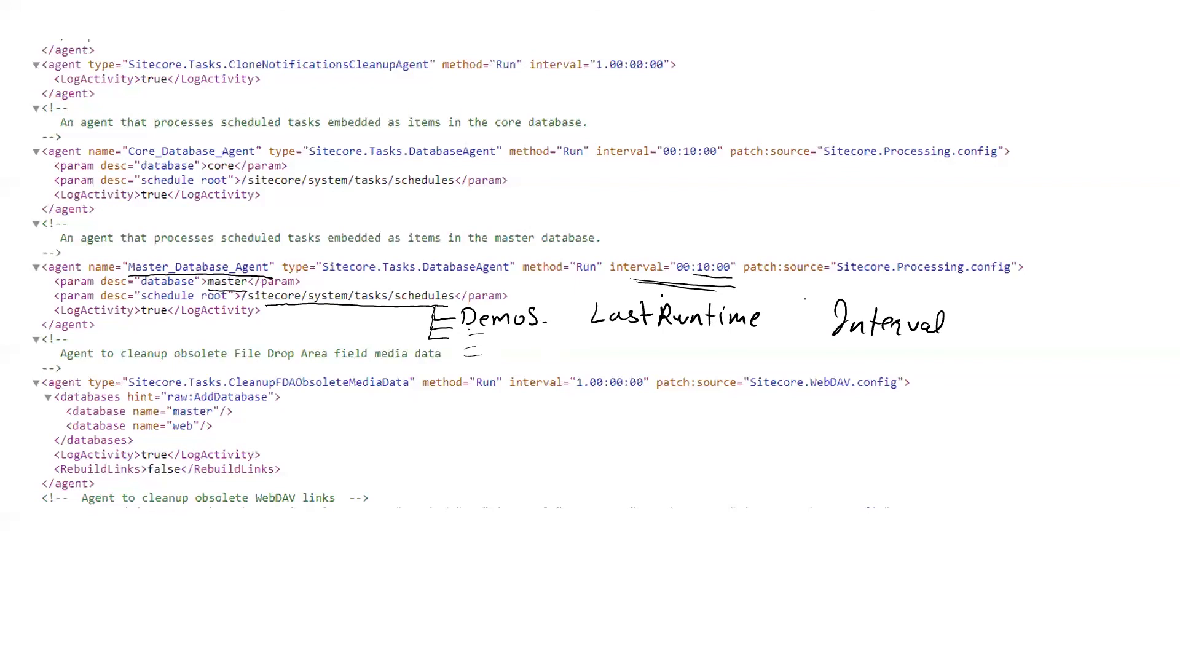